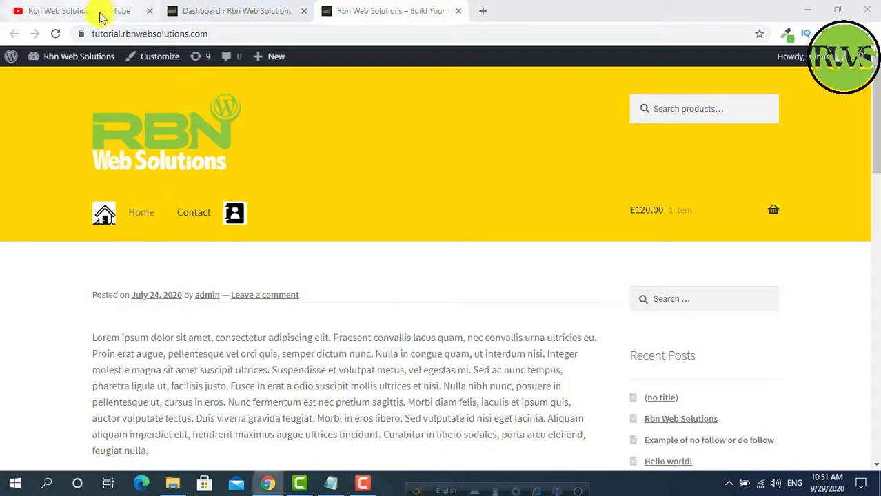
- Browse the YouTube channel's uploaded videos, then return to the WordPress admin dashboard
left_click(124, 11)
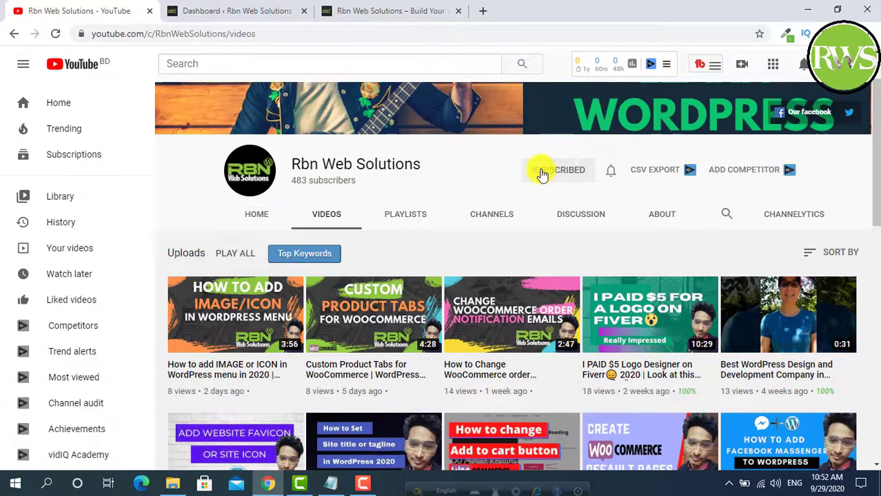
left_click(222, 11)
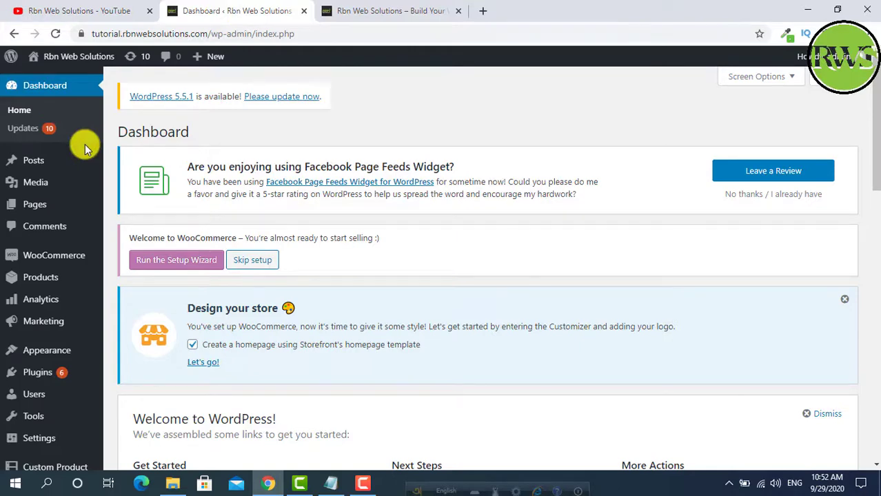
- Open Appearance > Menus and expand the Home menu item's settings
scroll(84, 144, "down", 2)
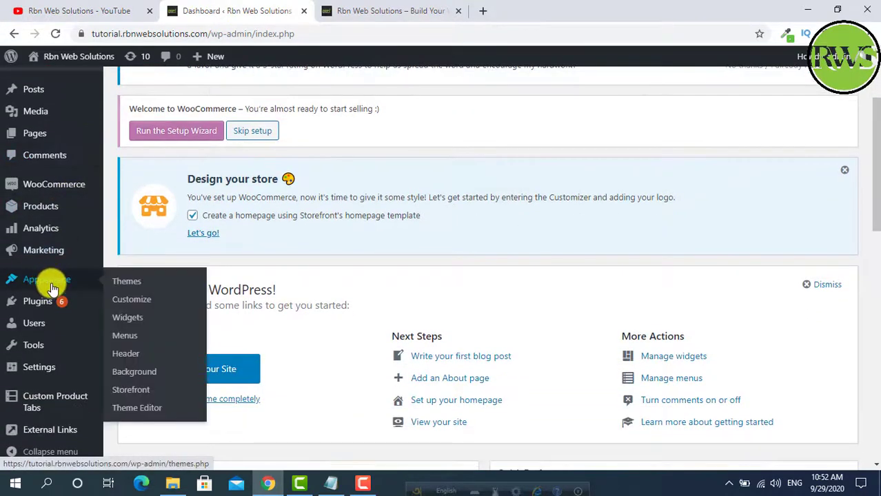
left_click(132, 338)
scroll(399, 338, "down", 4)
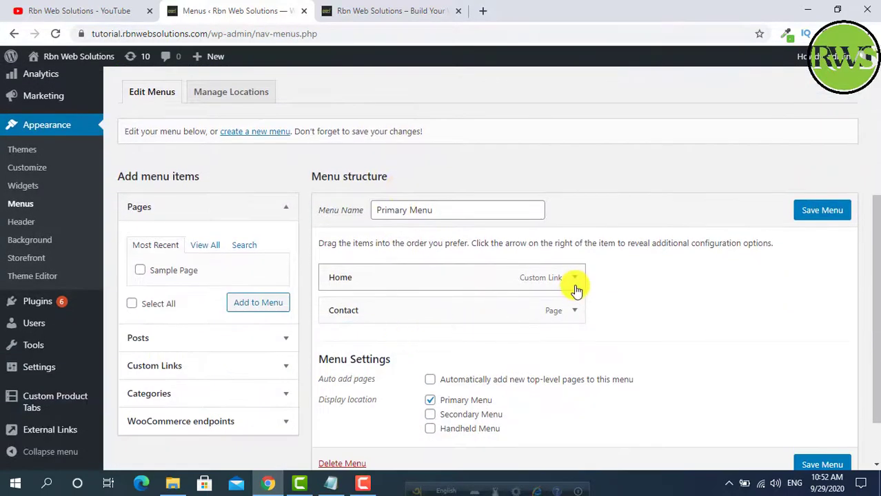
left_click(574, 279)
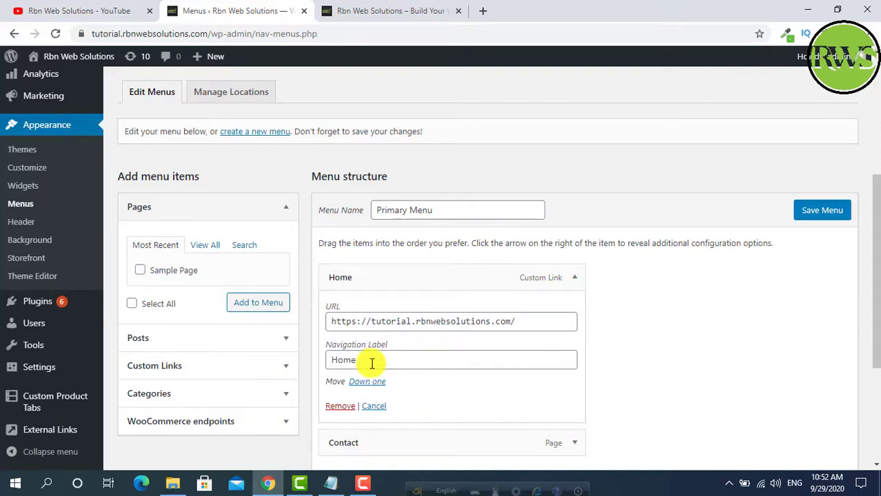
- Enable the CSS Classes option in Screen Options for menu items
scroll(372, 363, "up", 4)
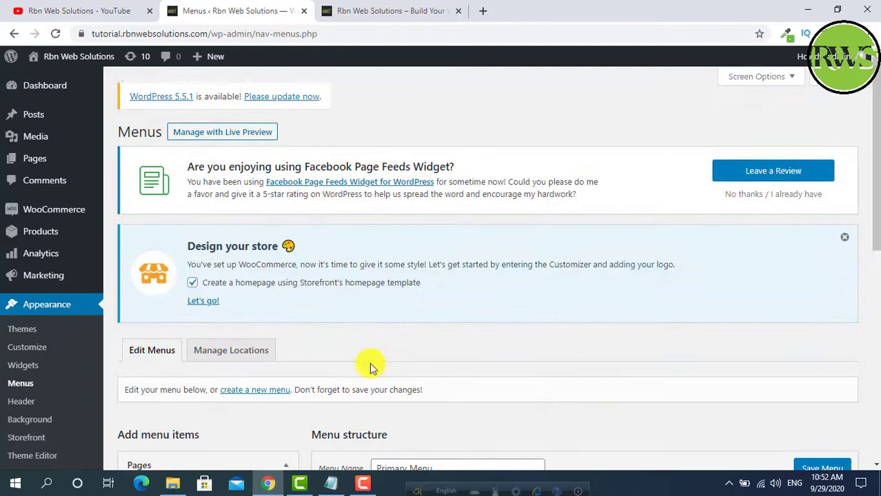
left_click(792, 81)
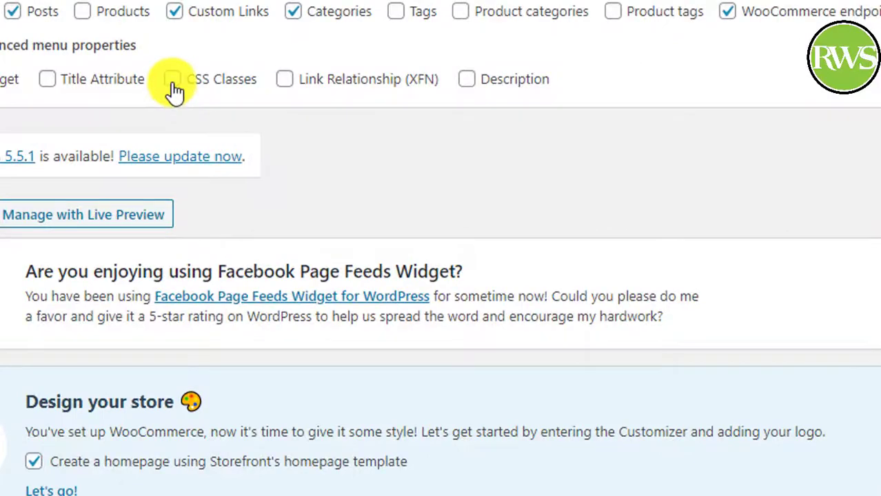
left_click(173, 83)
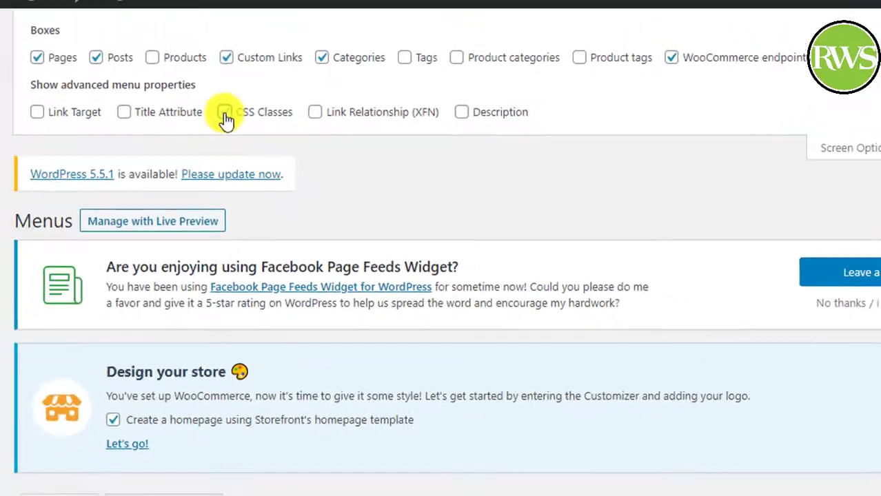
left_click(791, 173)
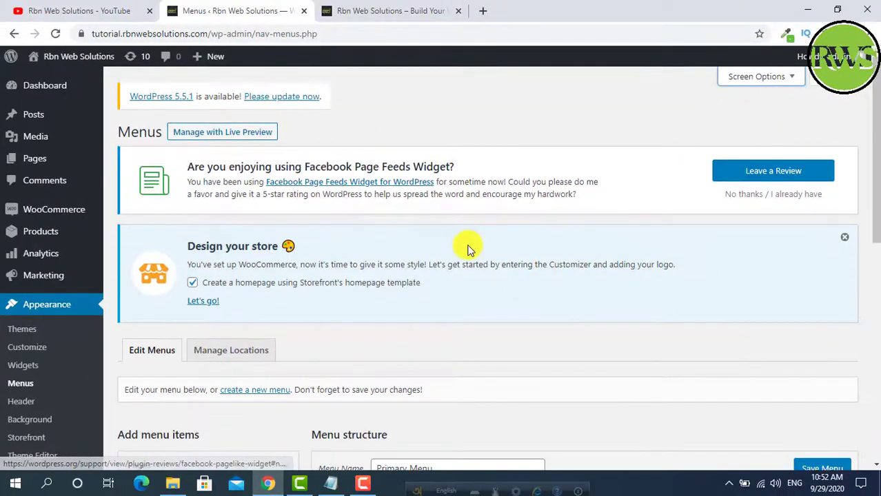
scroll(465, 244, "down", 5)
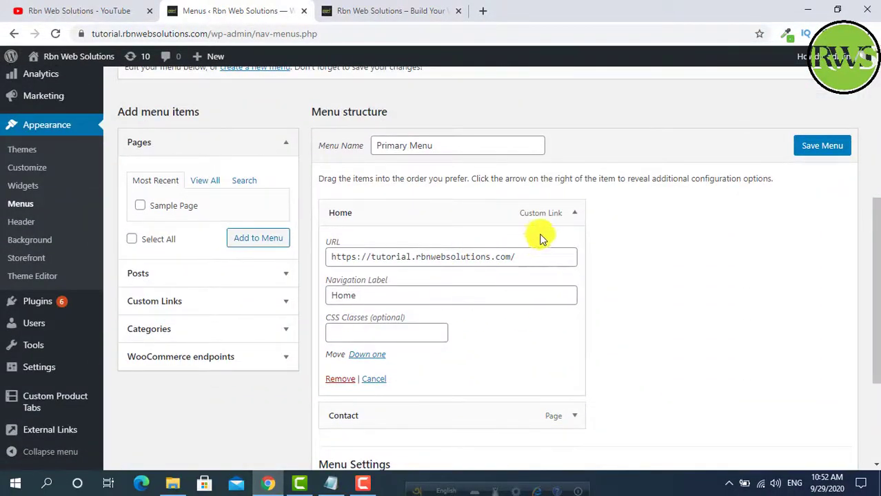
- Enter home-icon in the Home item's CSS Classes field
left_click(352, 336)
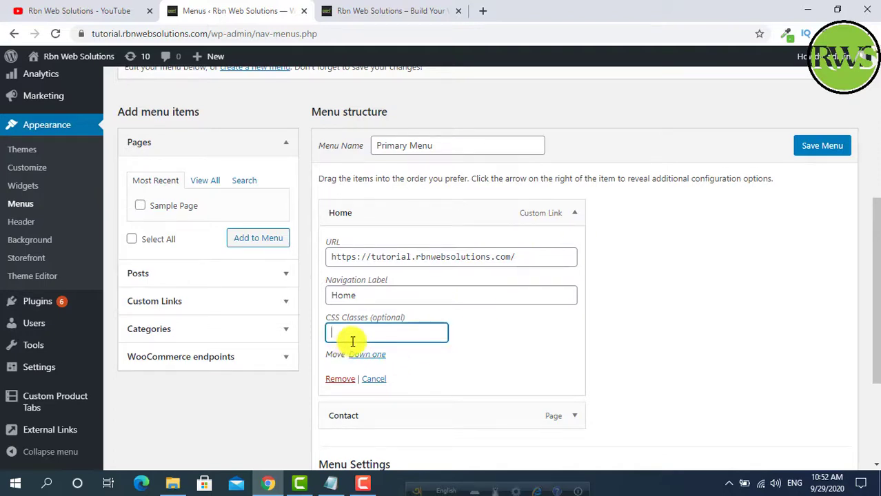
left_click(574, 214)
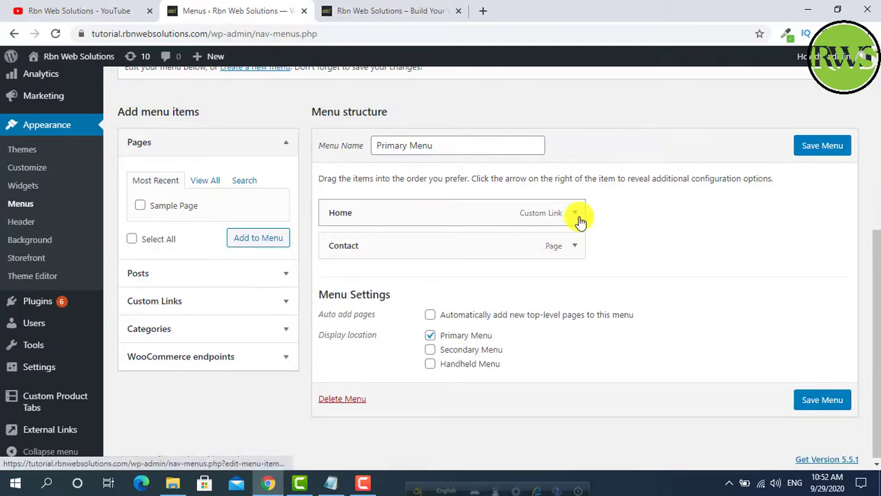
left_click(575, 213)
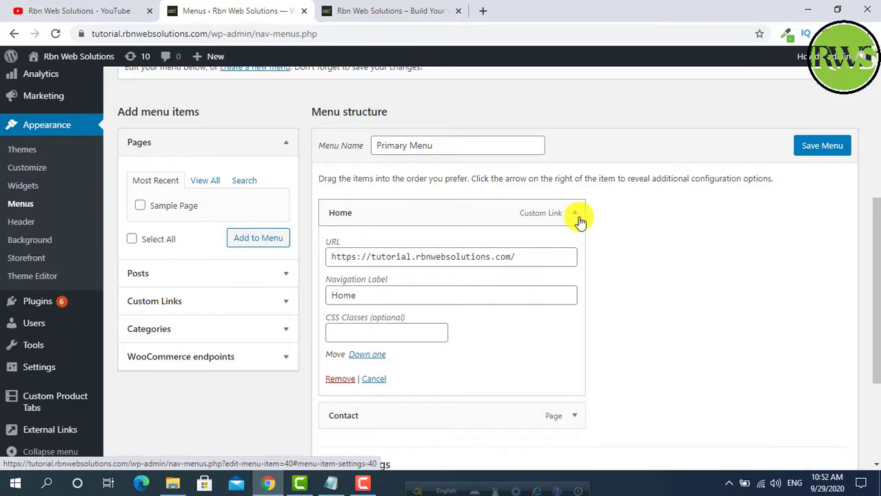
left_click(369, 335)
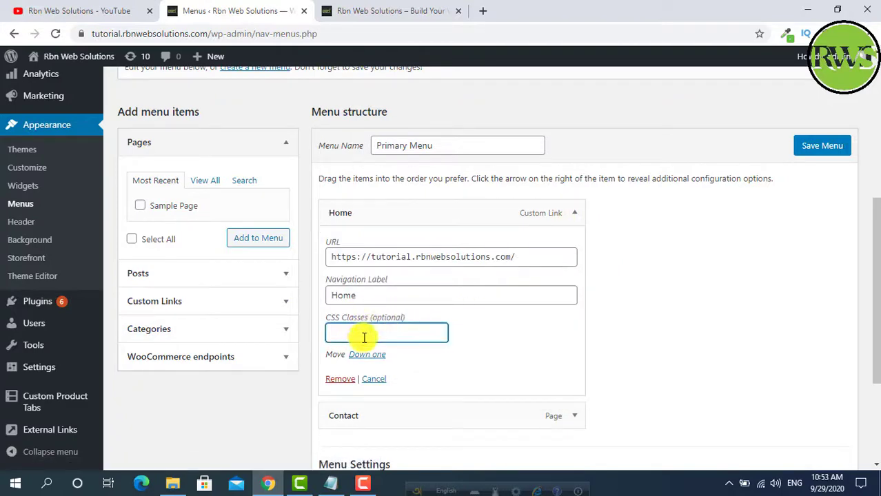
type("home-icon")
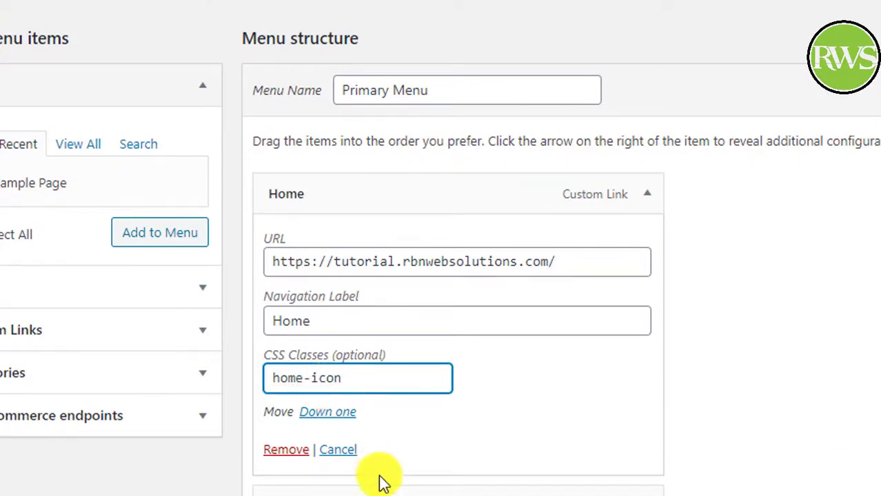
scroll(524, 475, "down", 2)
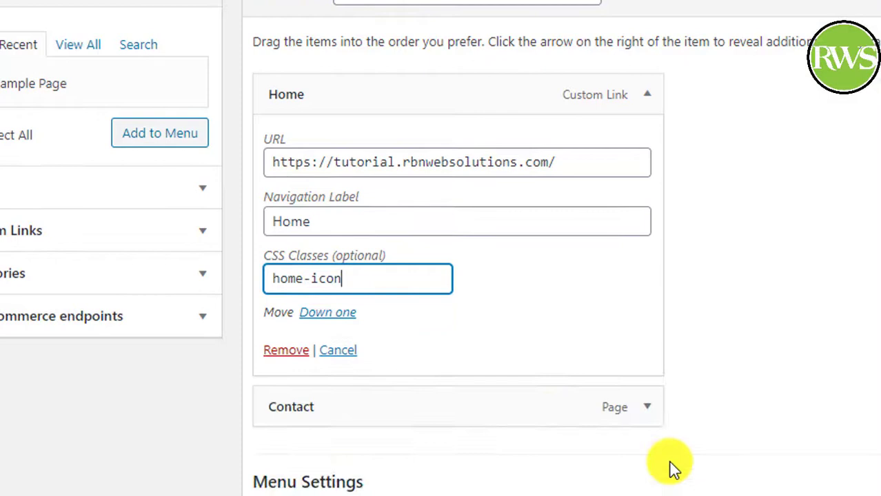
- Give the Contact item the CSS class conctact-icon and save the menu
left_click(648, 408)
left_click(325, 476)
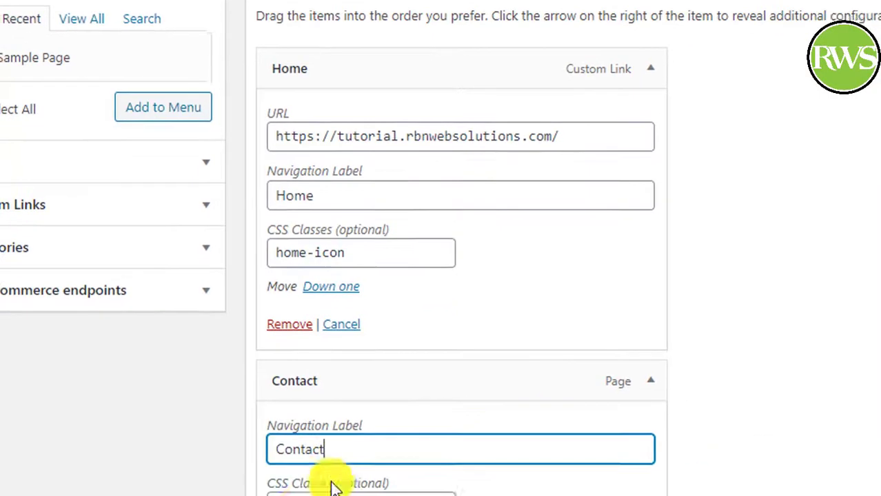
key("Tab")
type("conctact-")
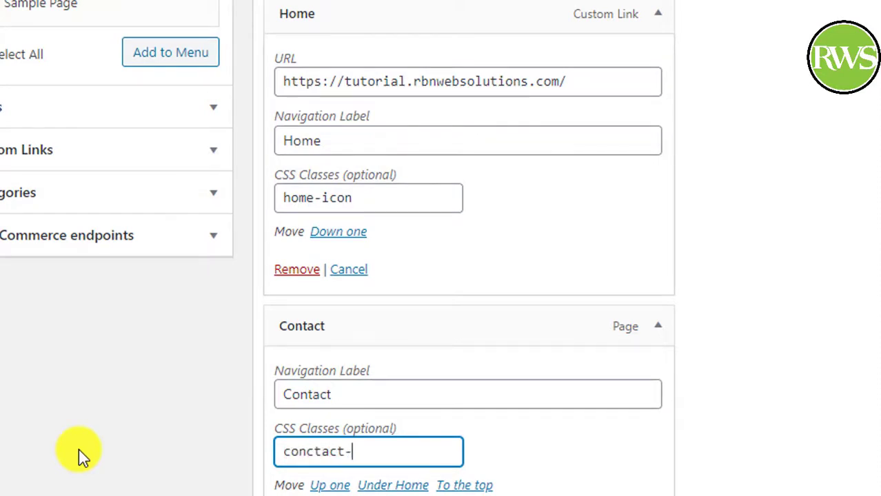
type("icon")
scroll(799, 452, "down", 3)
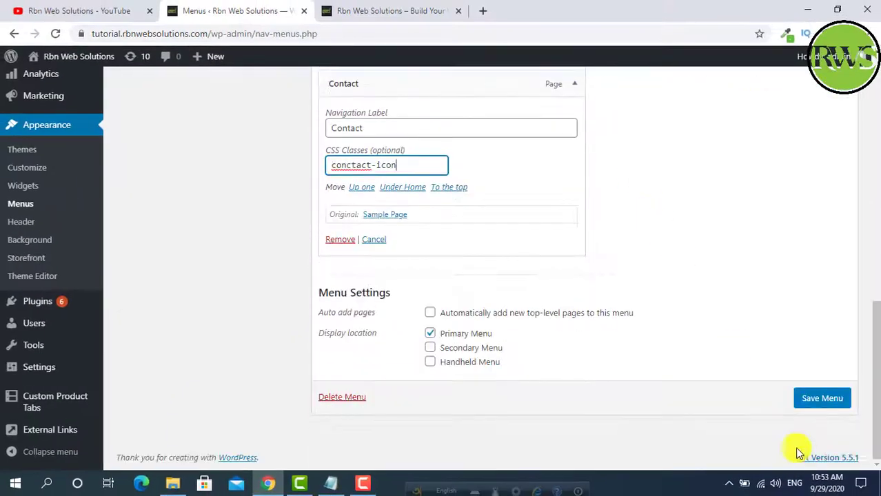
left_click(830, 401)
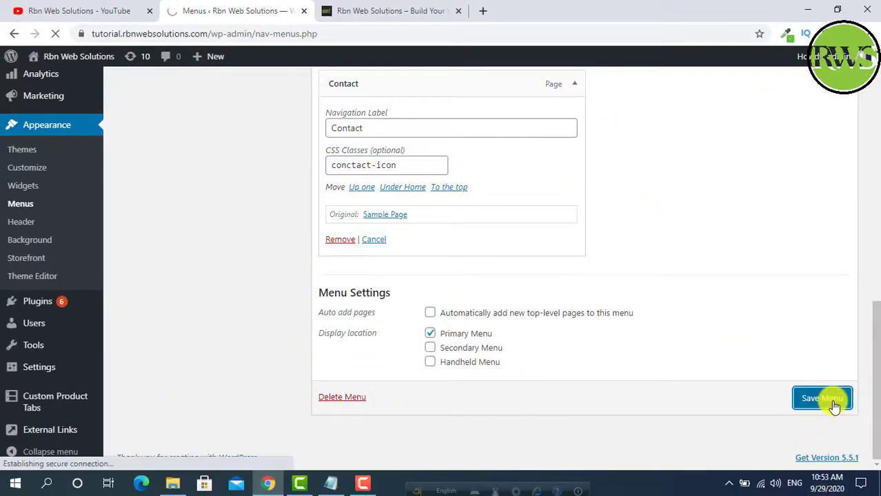
- Open Appearance > Customize in a new browser tab
scroll(414, 269, "up", 3)
scroll(298, 253, "up", 2)
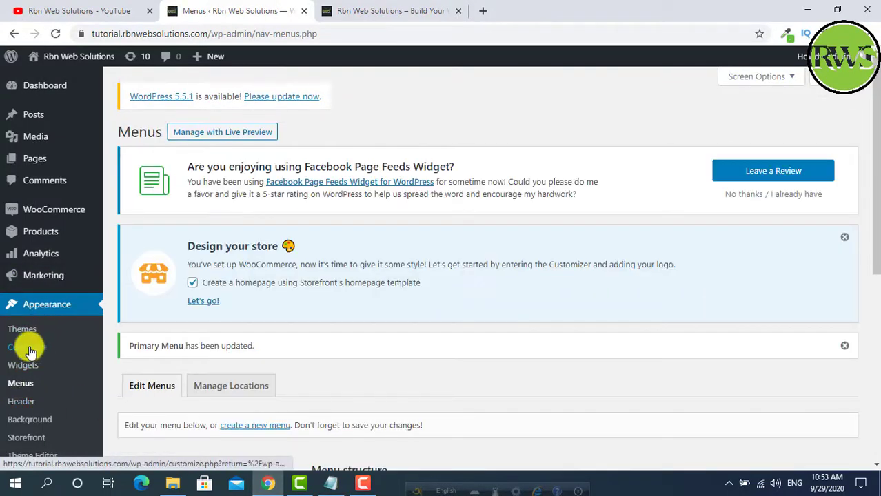
right_click(20, 350)
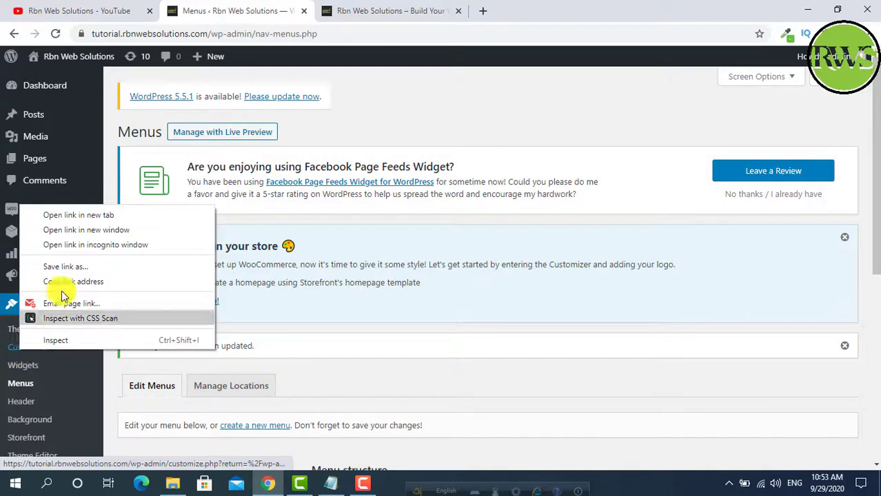
left_click(76, 216)
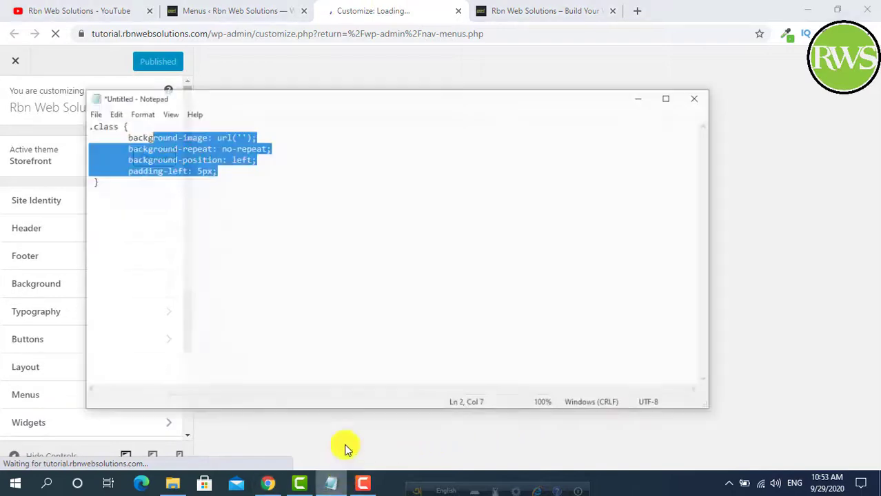
- Review the Notepad icon CSS template (background-image, no-repeat, left, padding) beside the Customizer
left_click(233, 130)
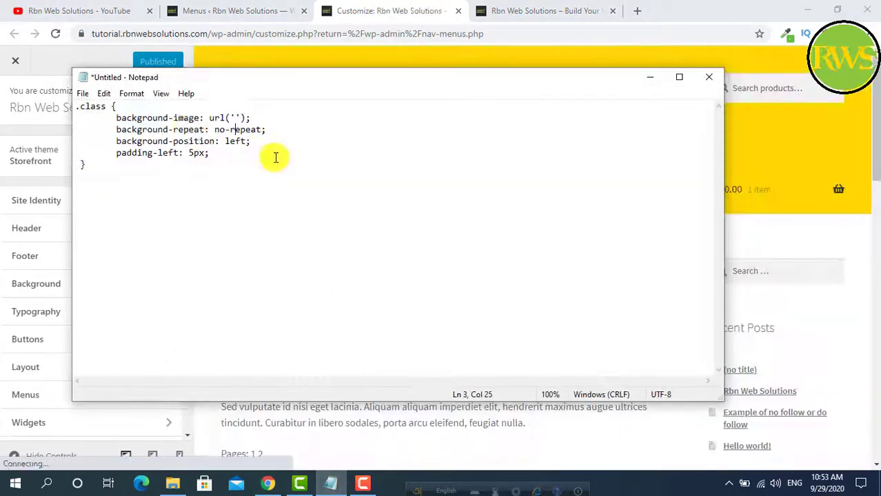
left_click(361, 7)
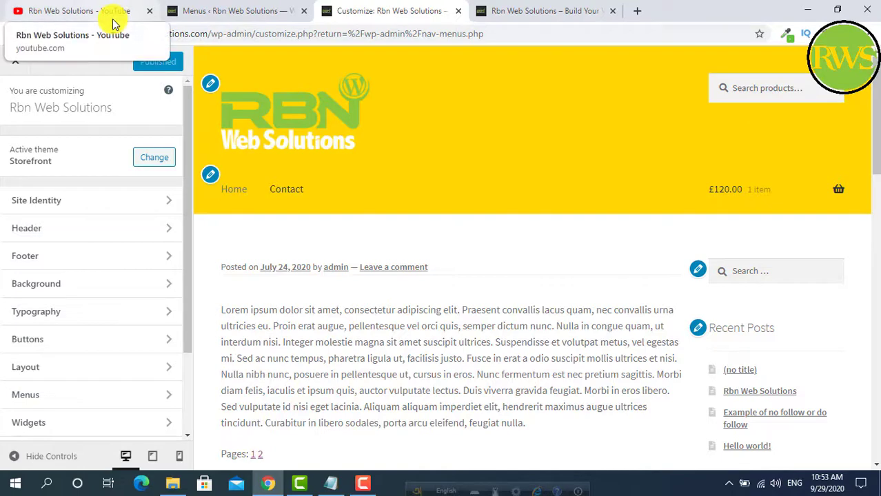
left_click(331, 483)
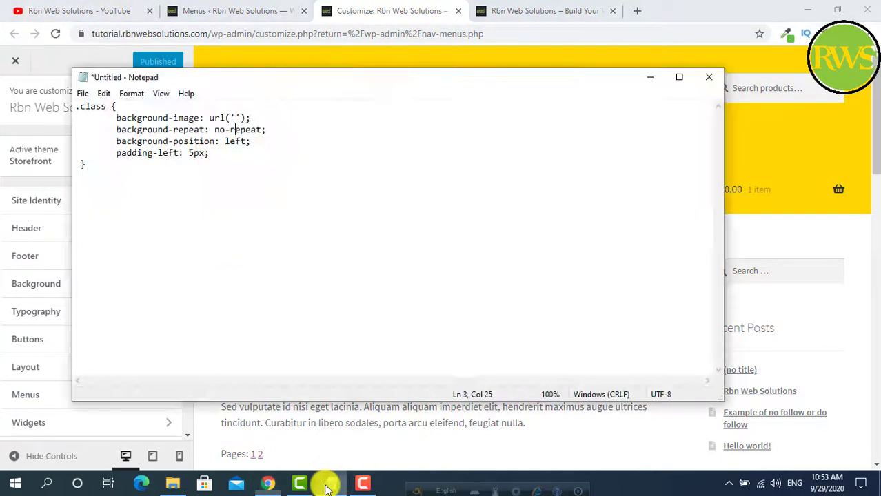
left_click(216, 118)
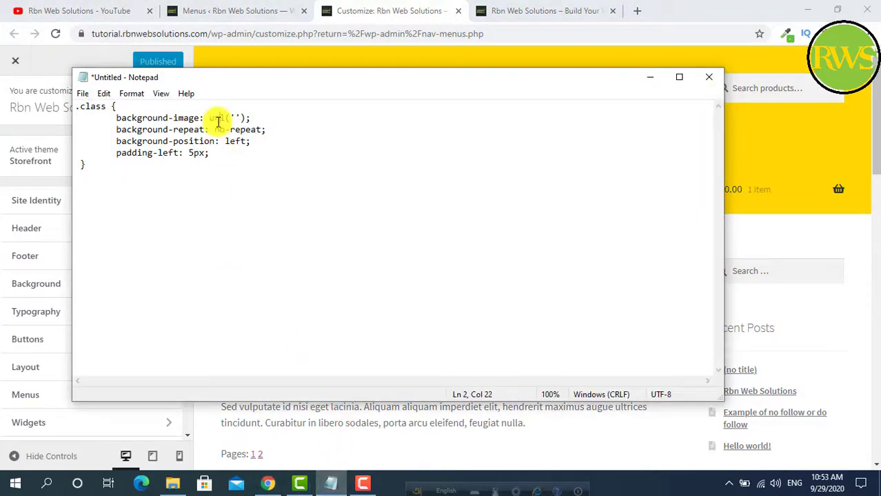
left_click(368, 6)
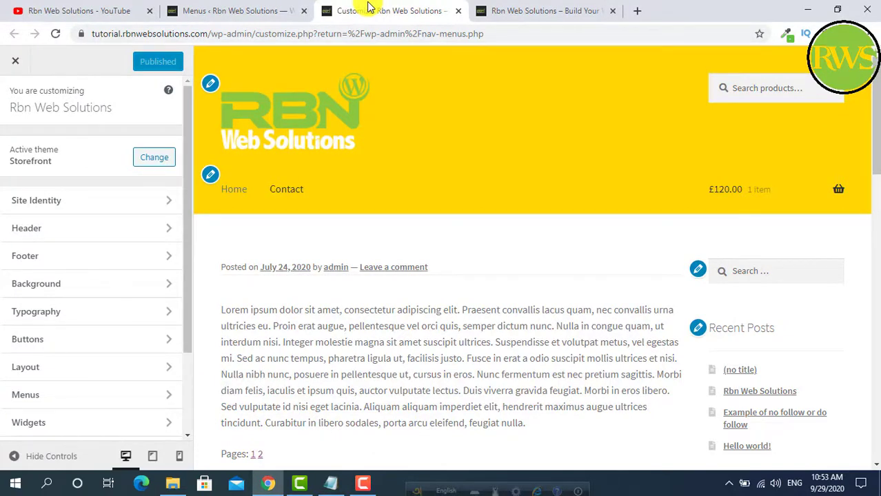
left_click(117, 10)
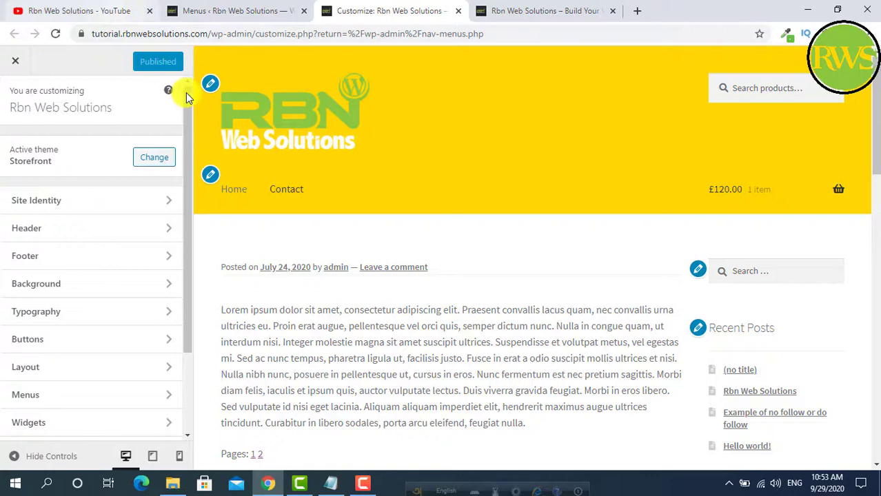
scroll(342, 219, "down", 1)
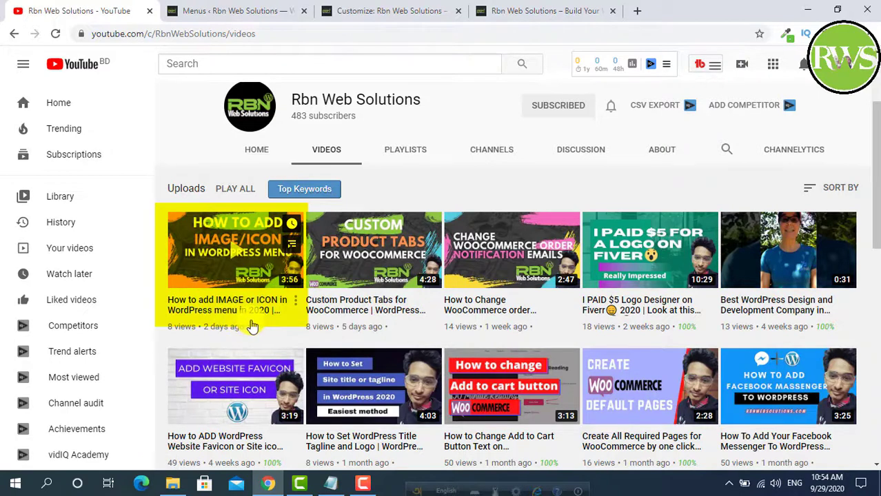
left_click(229, 289)
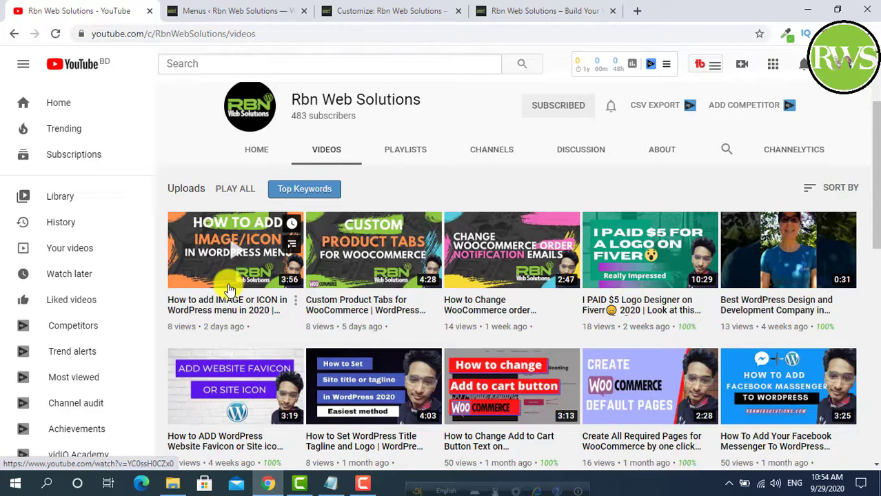
- Open the Customizer's Additional CSS and add a blank line after the #masthead rule
left_click(417, 8)
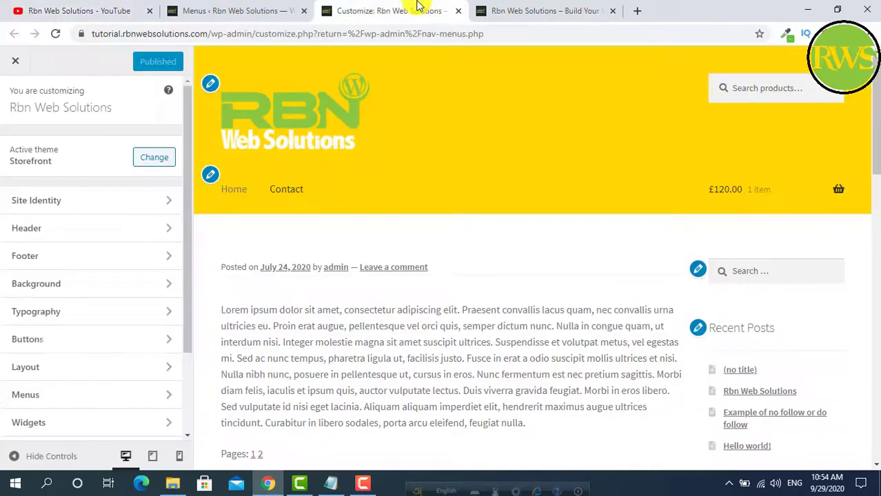
scroll(112, 230, "down", 3)
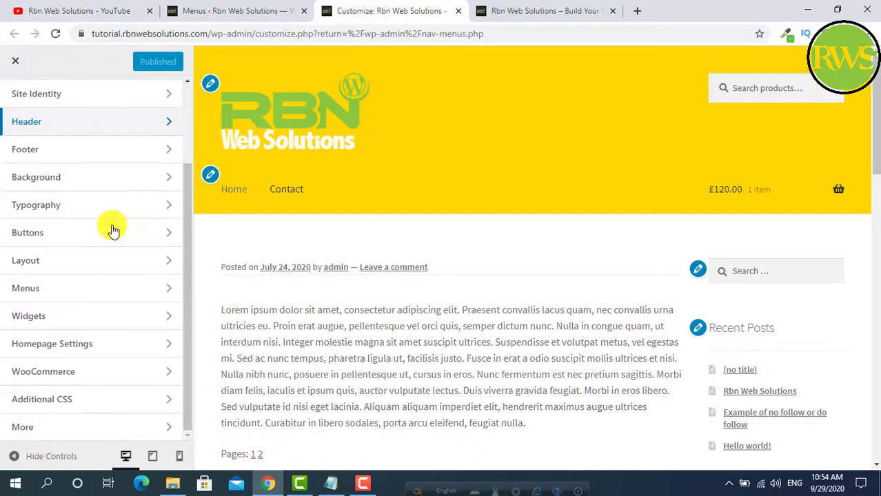
left_click(169, 403)
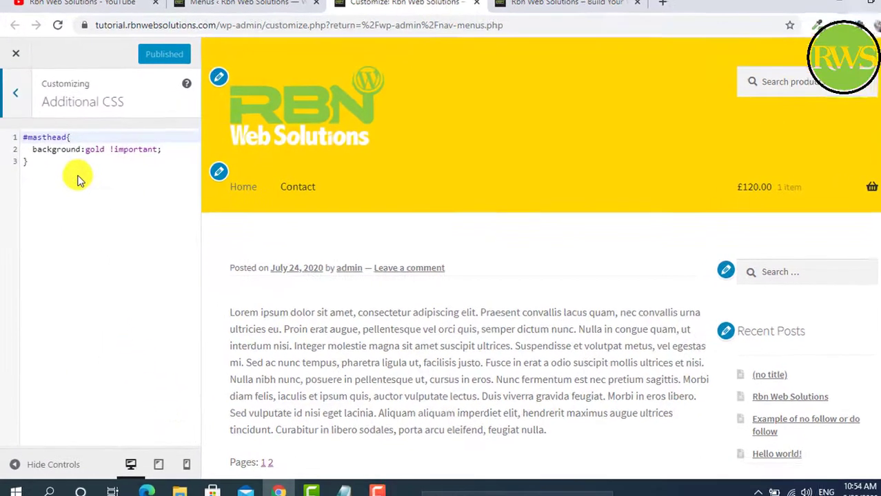
left_click(49, 165)
key("Return")
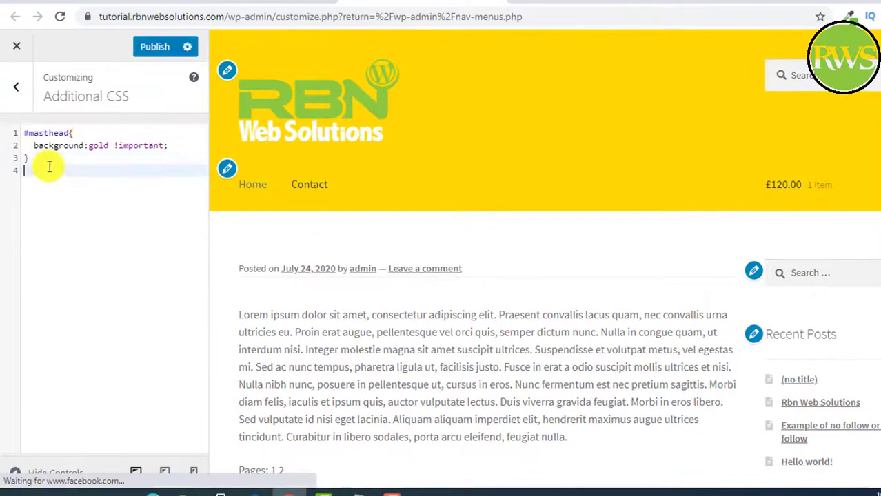
- Copy the home-icon class name from the Home menu item on the Menus page
left_click(275, 6)
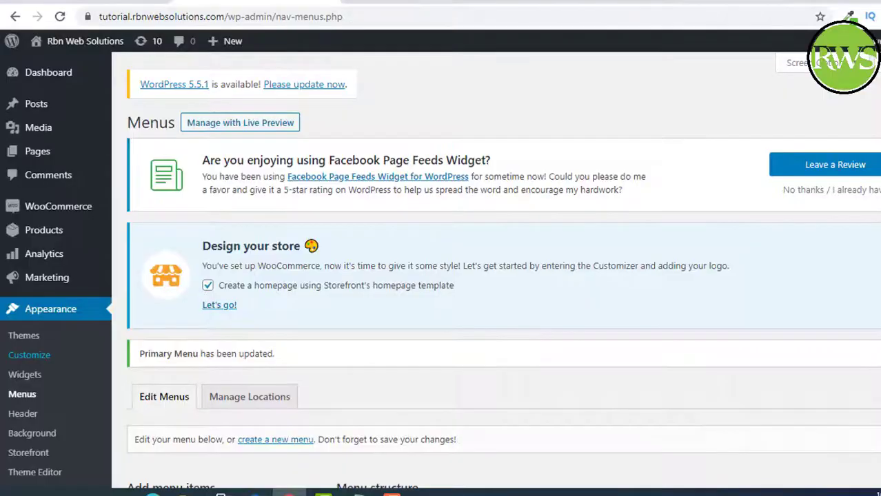
scroll(338, 205, "down", 4)
scroll(337, 206, "down", 1)
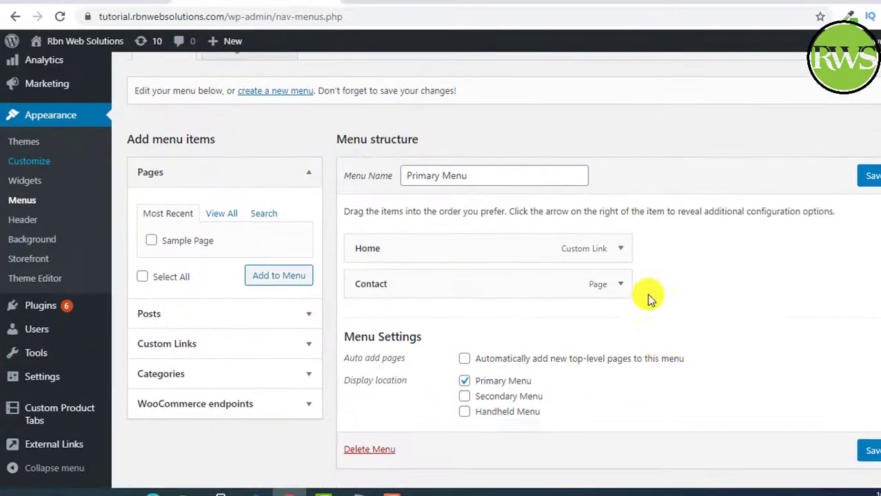
left_click(622, 252)
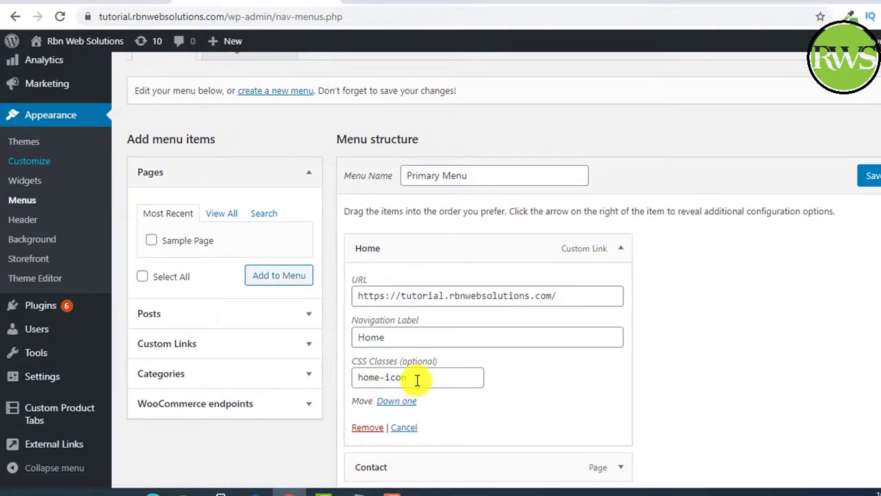
left_click_drag(448, 377, 279, 383)
key("ctrl+Tab")
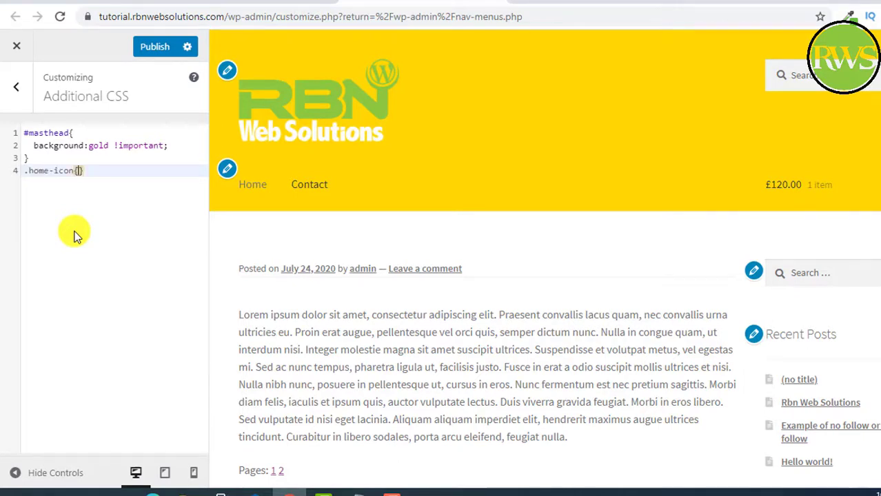
- Create a .home-icon rule and paste the four template declarations from Notepad into it
key("Return")
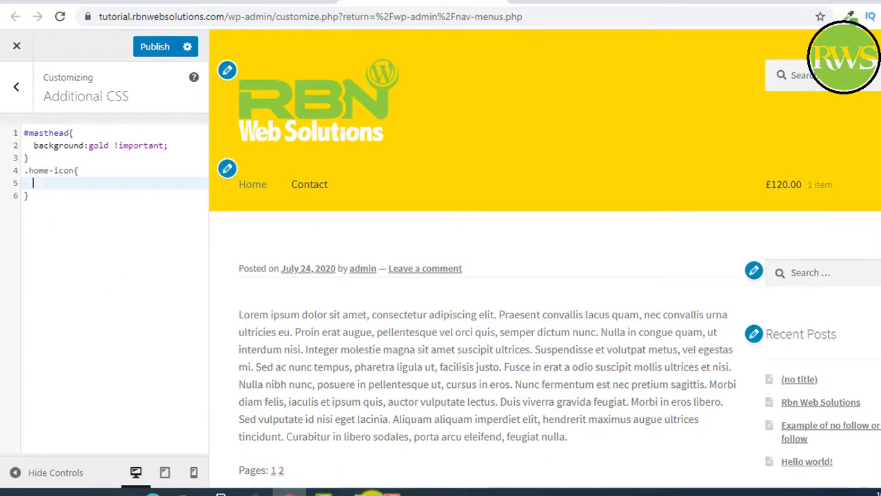
left_click(363, 492)
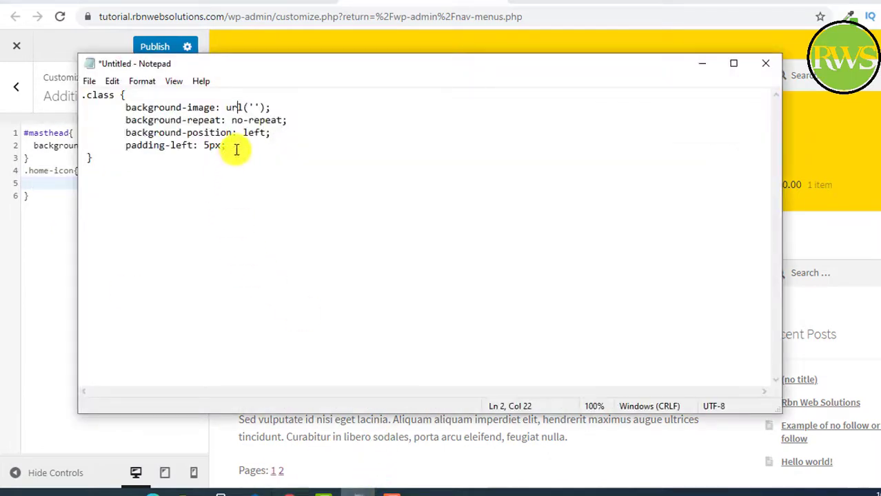
left_click_drag(227, 146, 124, 108)
key("ctrl+c")
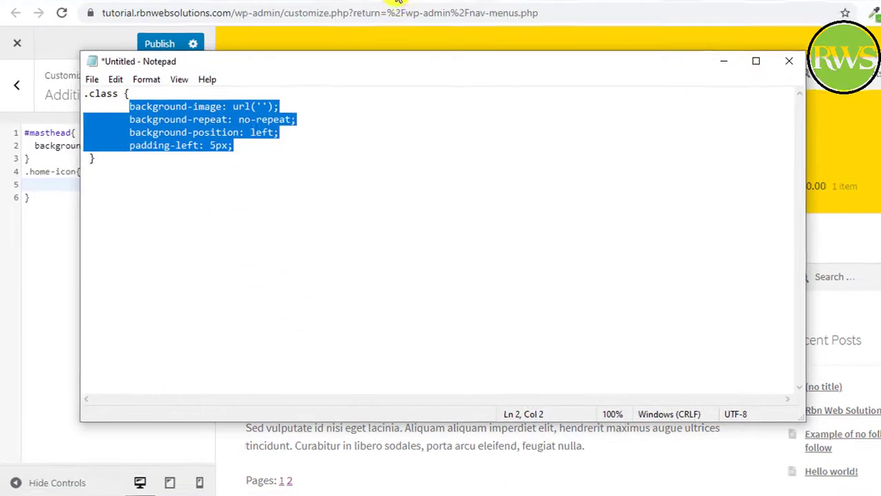
left_click(42, 182)
key("ctrl+v")
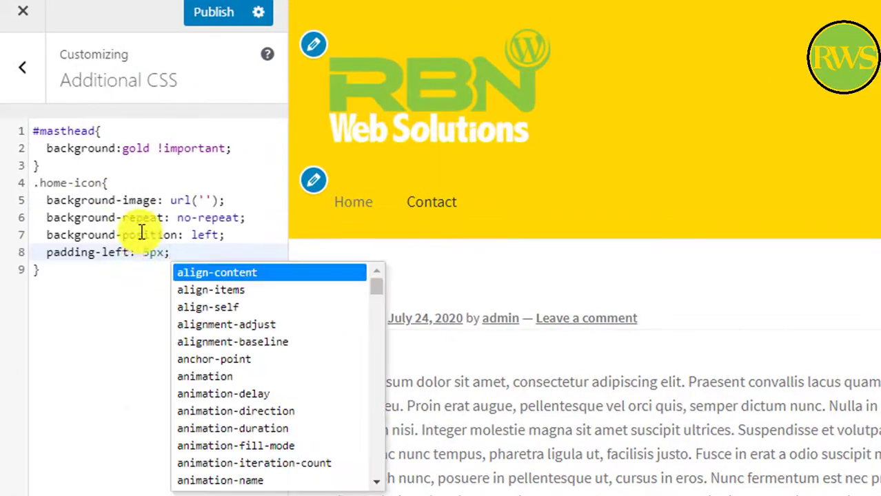
left_click(150, 199)
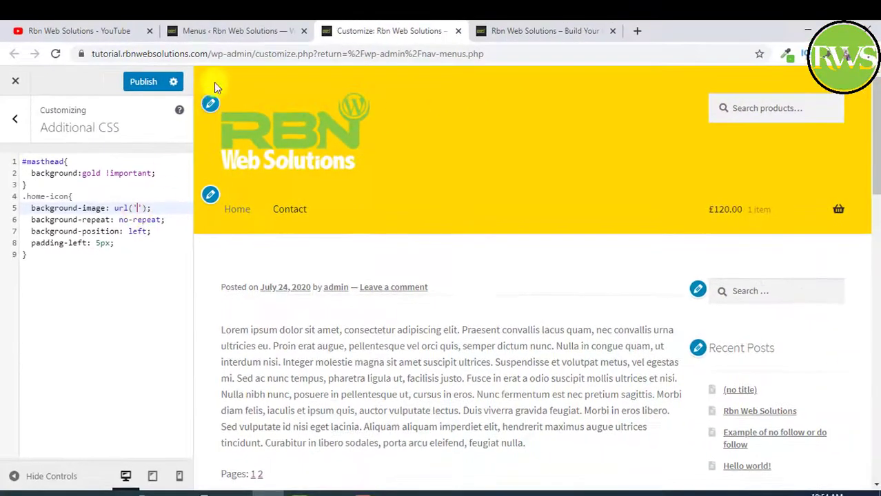
- Copy home-icon.png's file URL from its Media Library attachment details
left_click(221, 31)
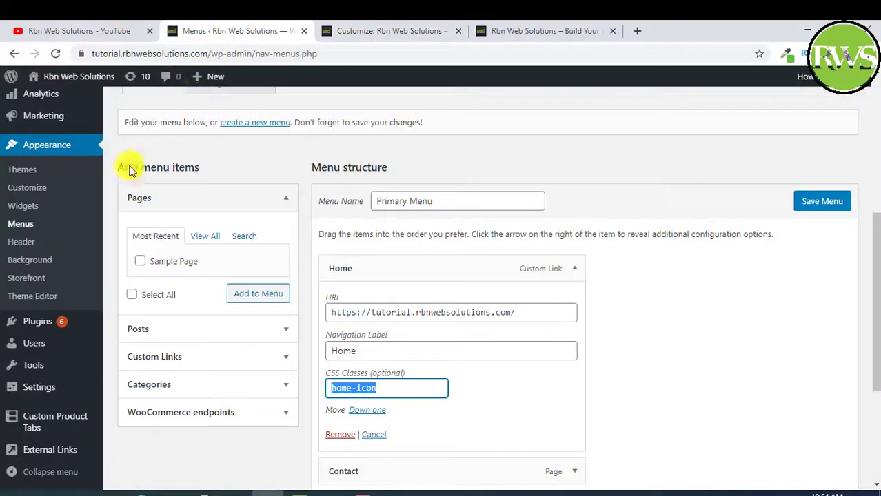
left_click(403, 30)
left_click(241, 28)
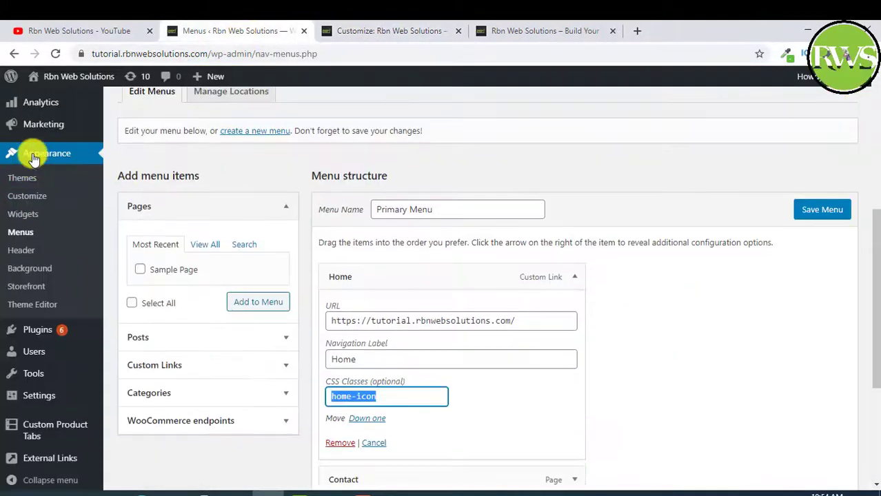
scroll(35, 162, "up", 4)
left_click(46, 164)
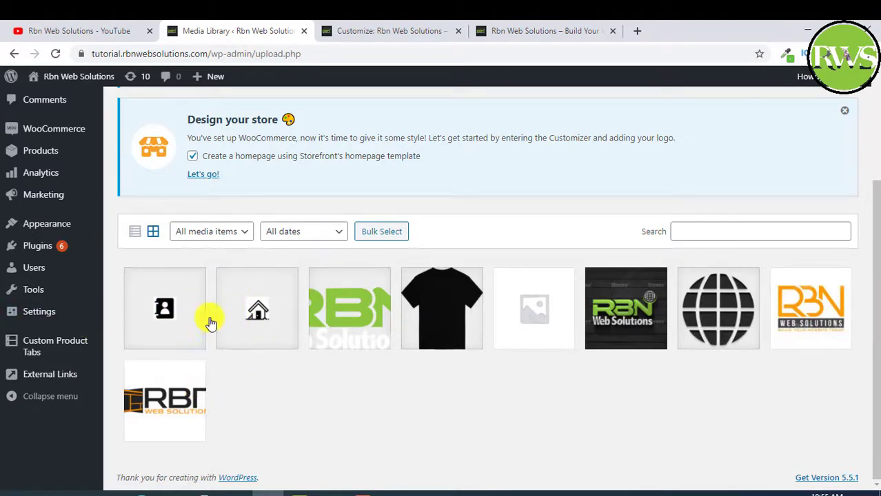
left_click(270, 304)
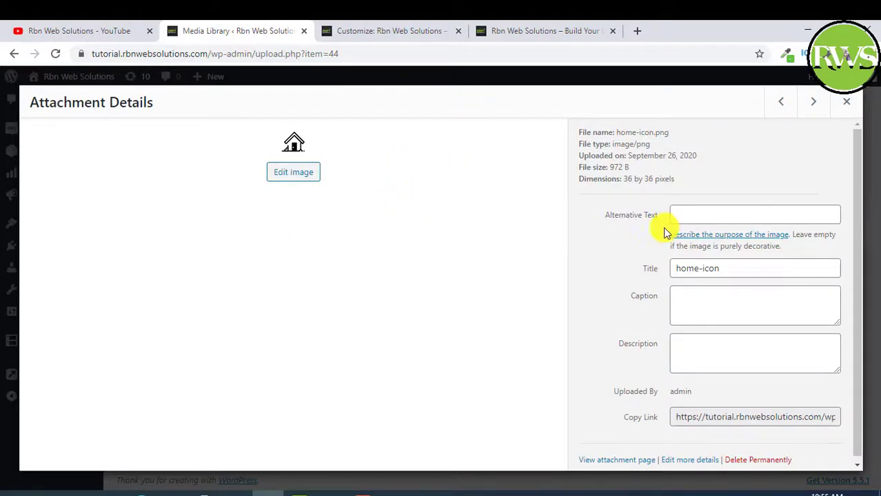
scroll(664, 229, "down", 1)
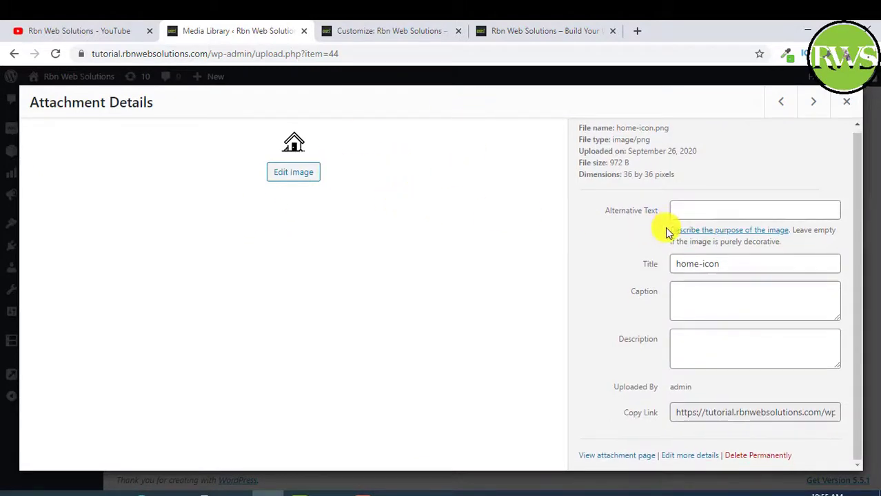
left_click(653, 417)
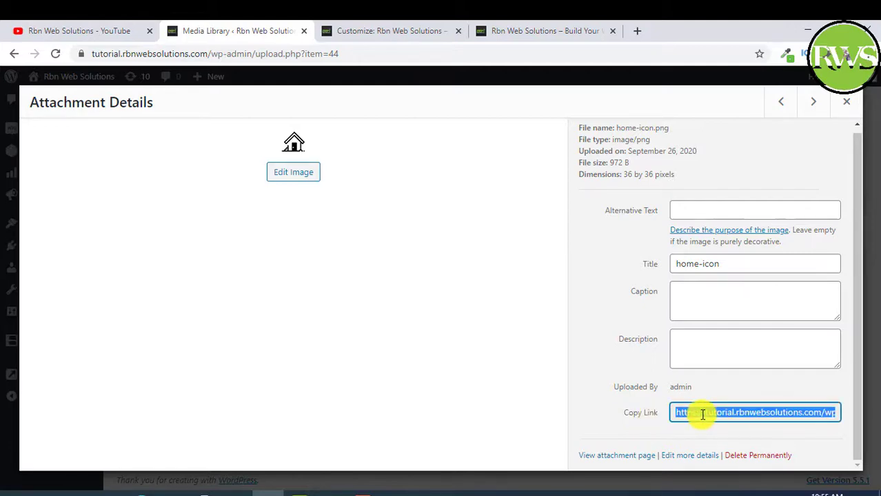
left_click(364, 31)
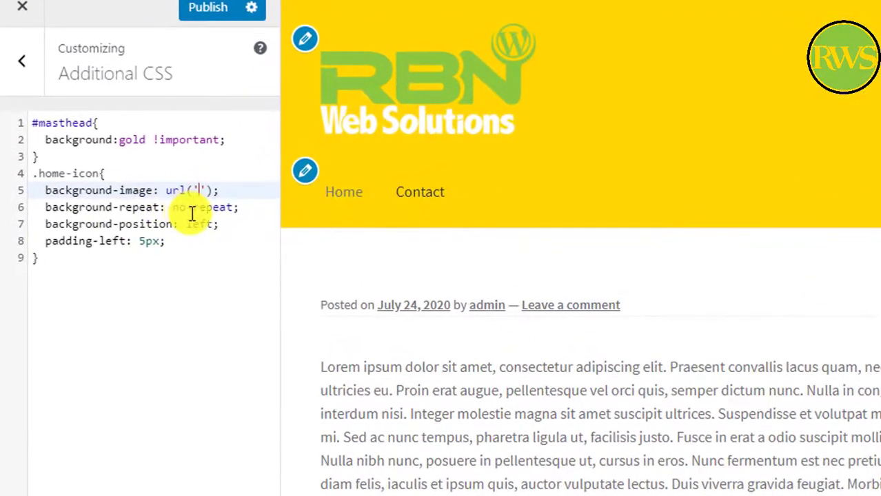
- Paste the house icon URL into .home-icon's background-image, then duplicate the rule below
key("ctrl+v")
left_click(80, 347)
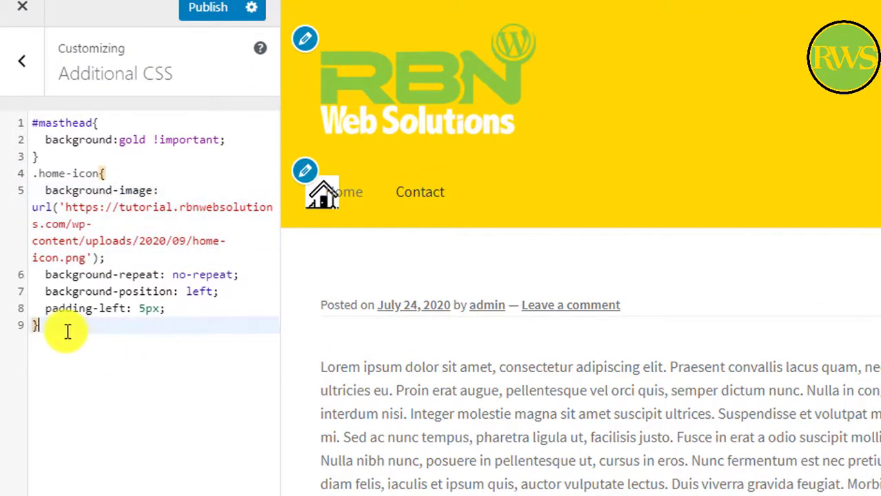
left_click_drag(68, 332, 4, 188)
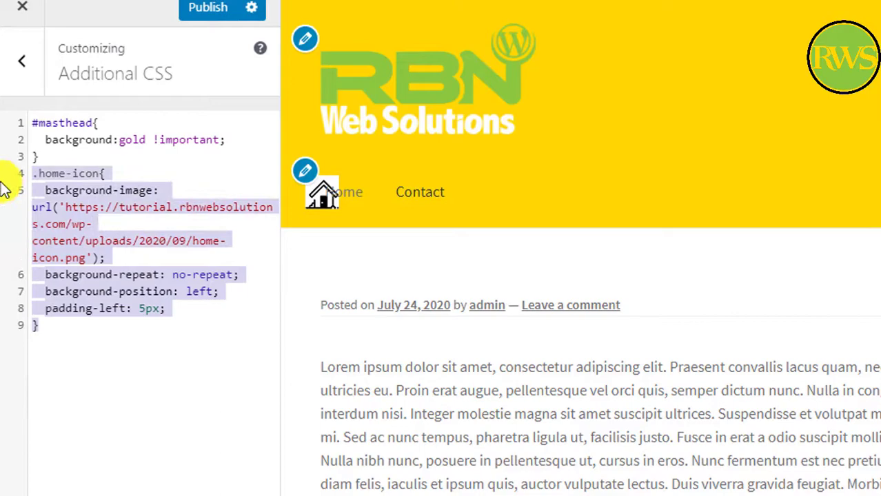
left_click(58, 330)
key("Return")
key("ctrl+v")
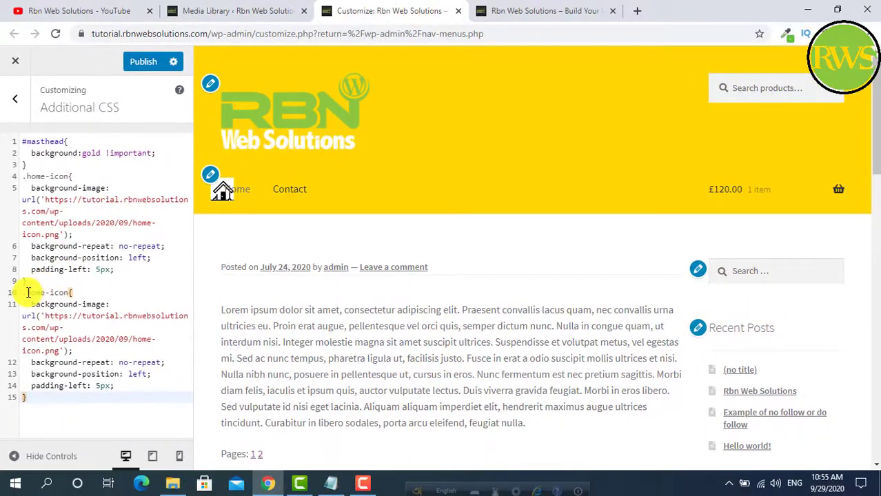
left_click_drag(28, 293, 63, 293)
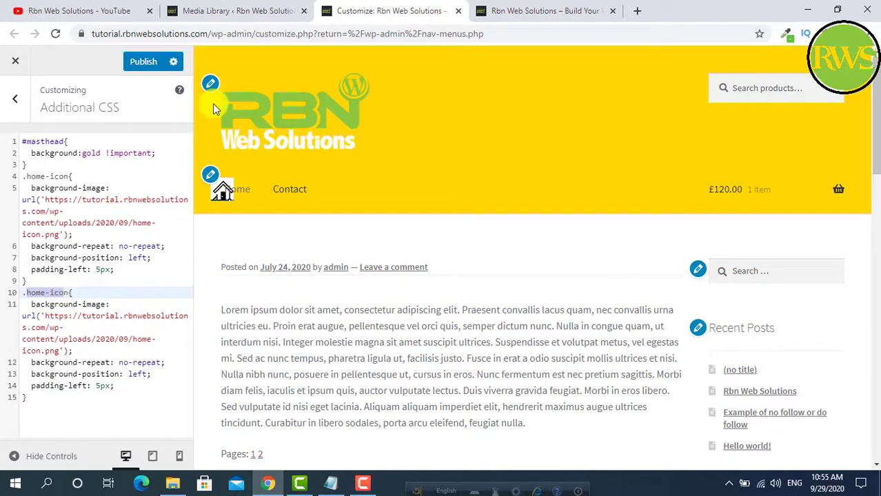
- Rename the duplicated rule's class from .home-icon to .contact-icon
left_click(204, 7)
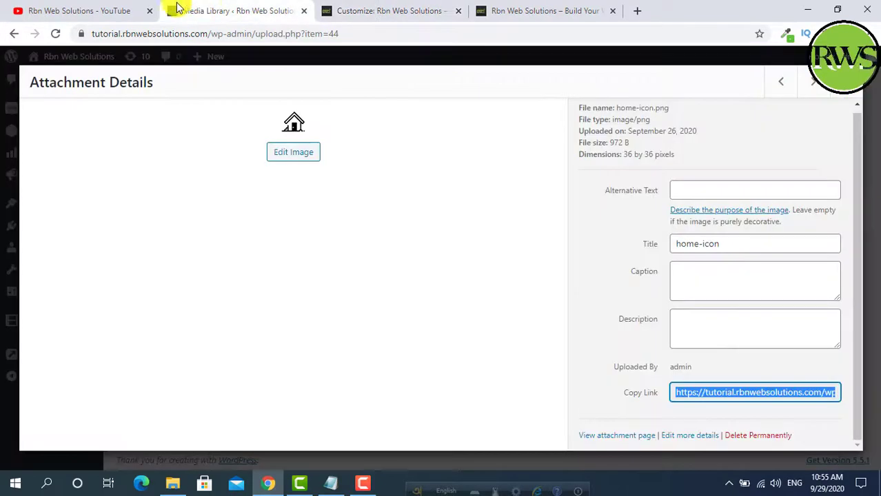
left_click(107, 7)
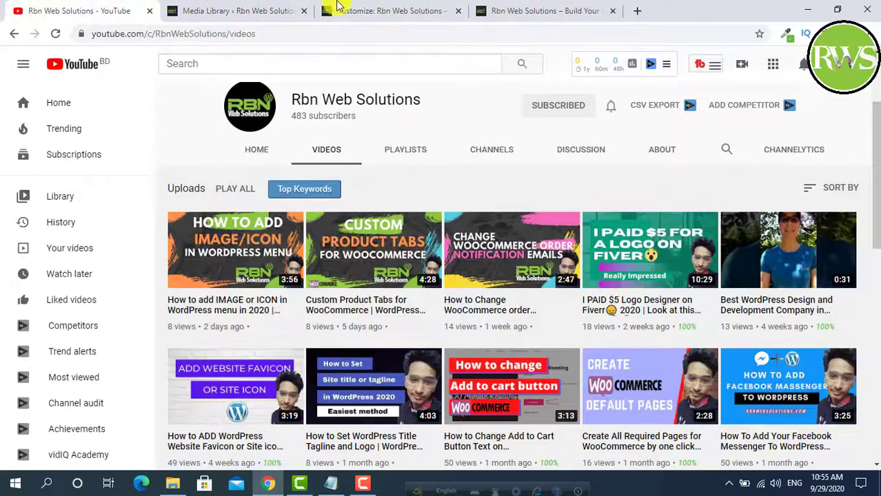
left_click(381, 8)
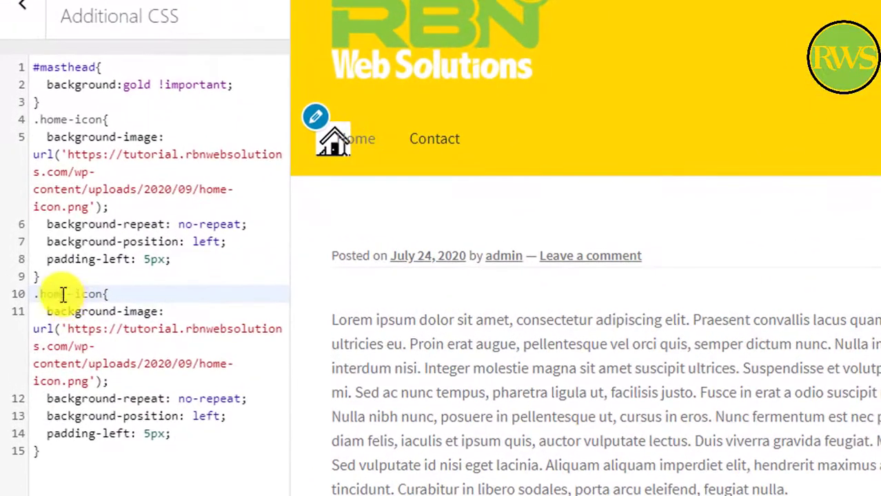
left_click_drag(69, 300, 45, 294)
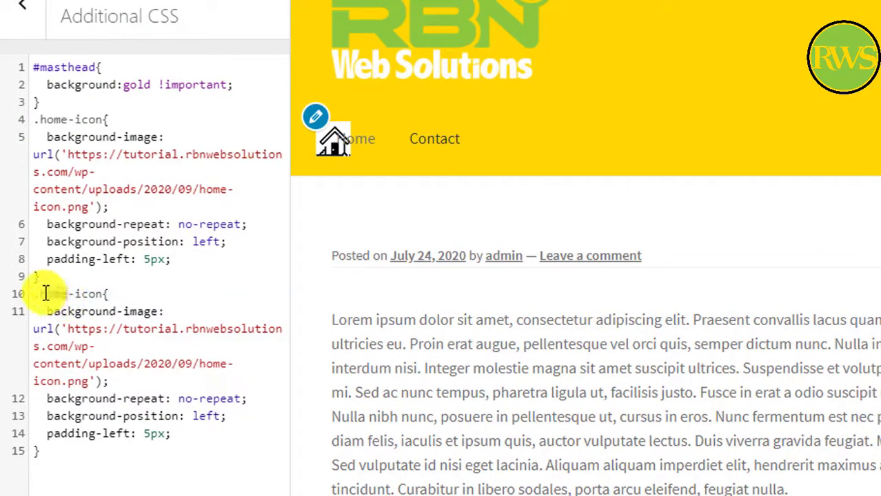
type("con")
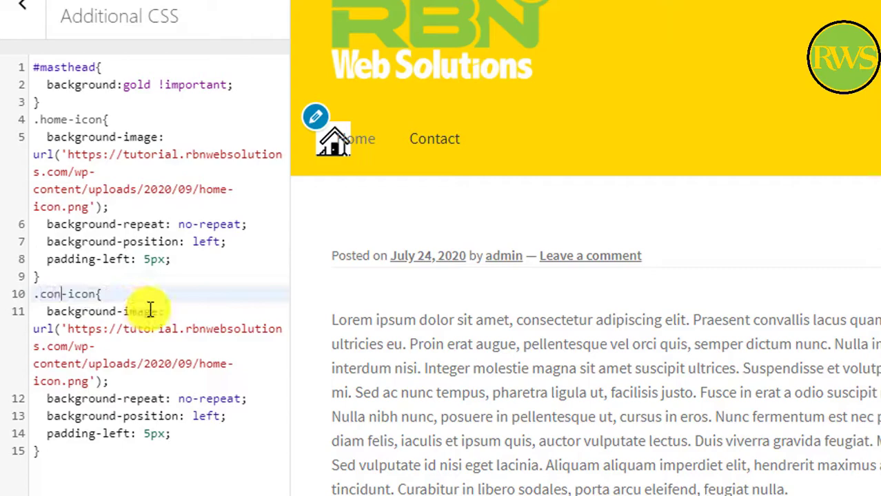
type("tact")
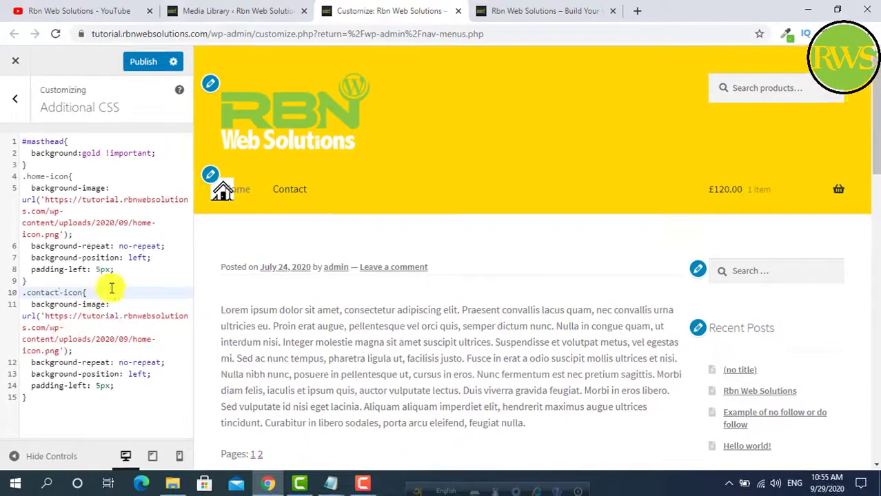
- Copy contact-icon.png's file URL from the Media Library
left_click(209, 8)
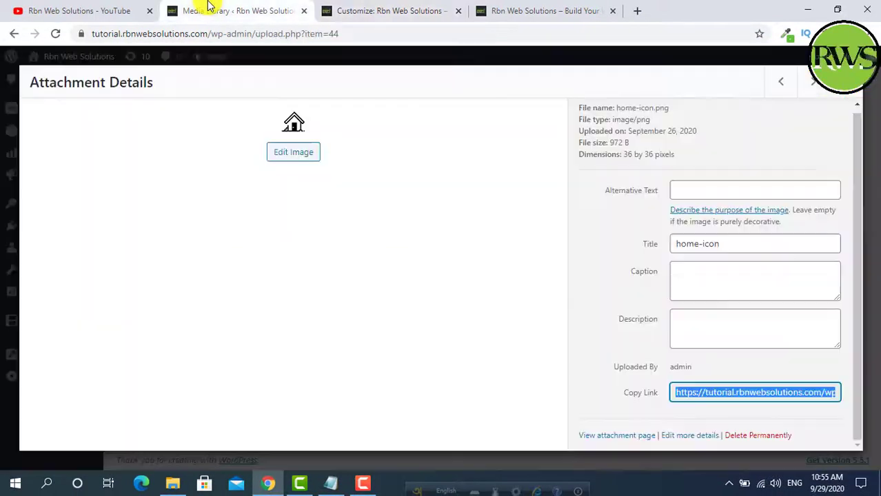
left_click(849, 95)
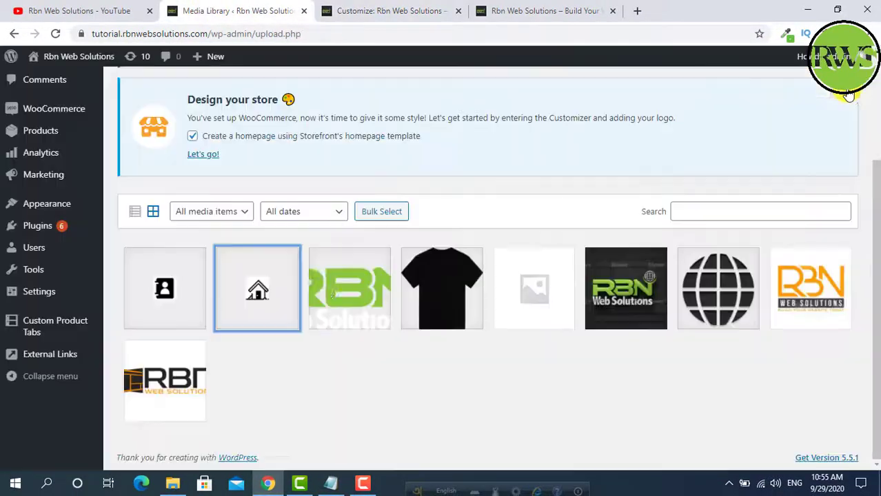
left_click(166, 288)
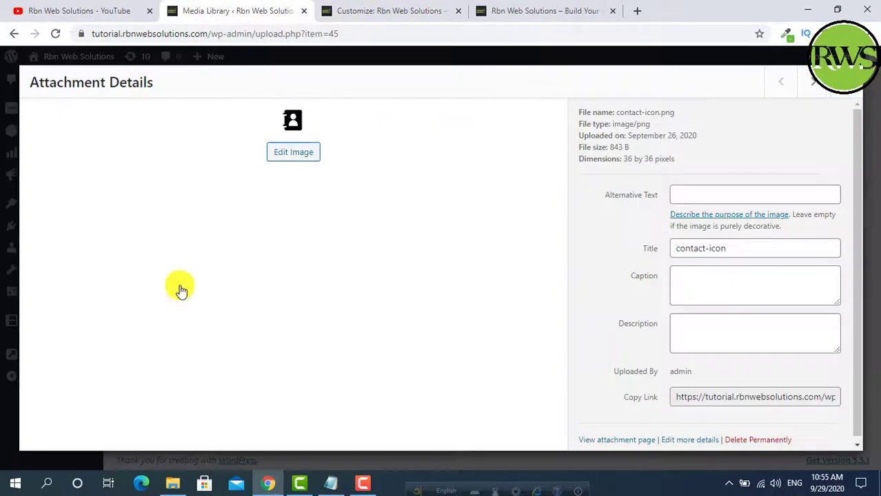
left_click(755, 398)
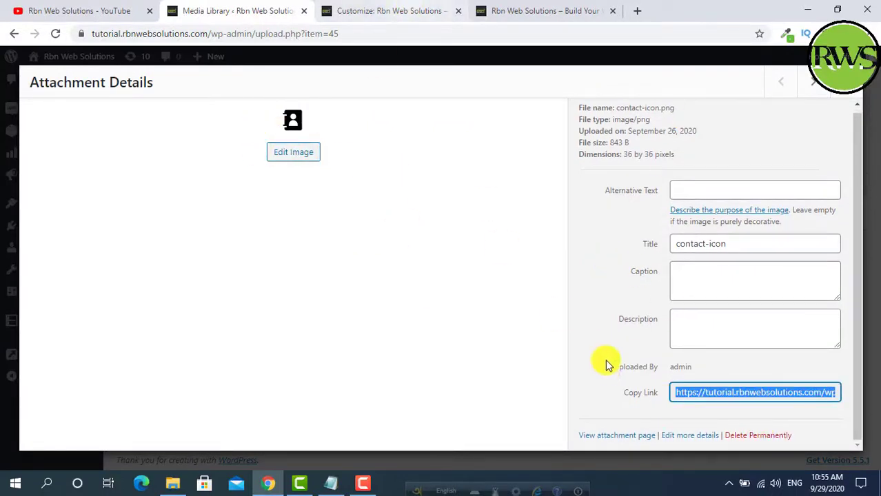
left_click(444, 18)
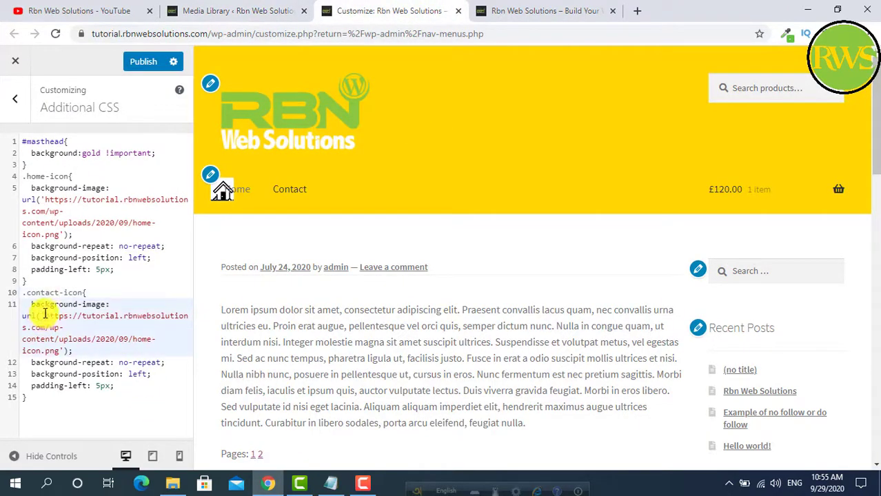
- Replace the .contact-icon background URL with the contact-icon.png link and publish the CSS
left_click_drag(45, 317, 61, 352)
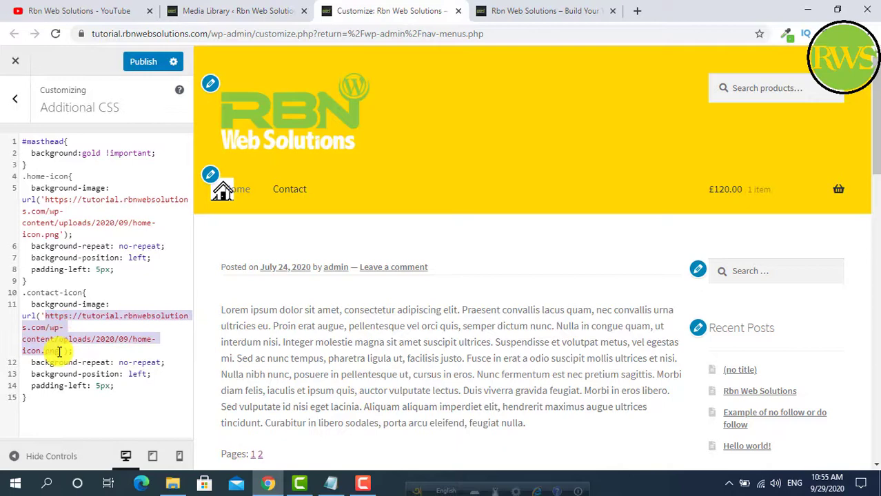
key("ctrl+v")
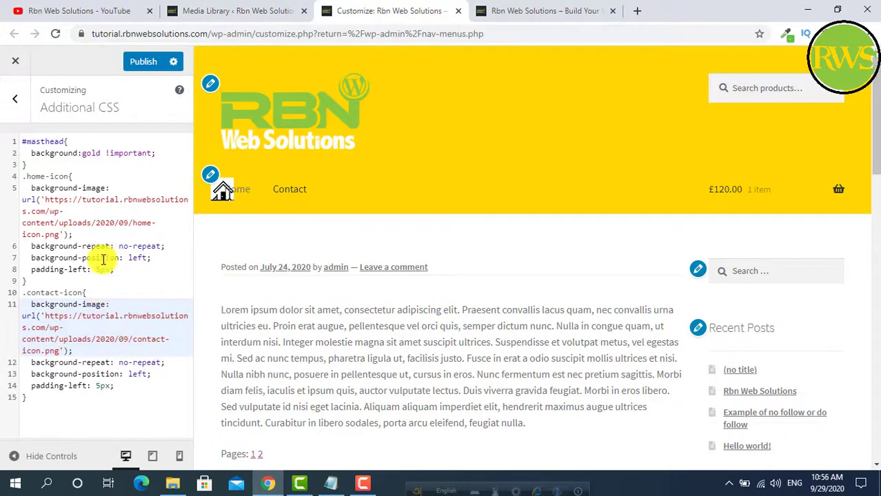
left_click(141, 65)
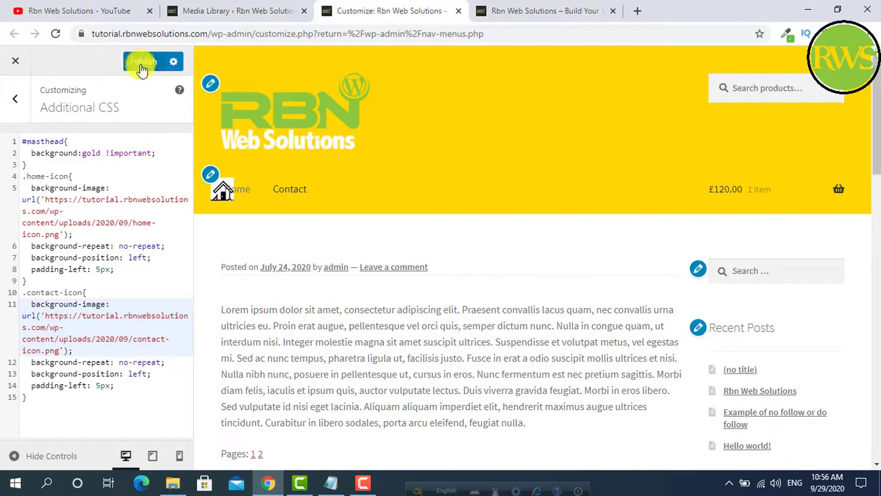
- Reload the live site to check the house icon beside Home
left_click(570, 9)
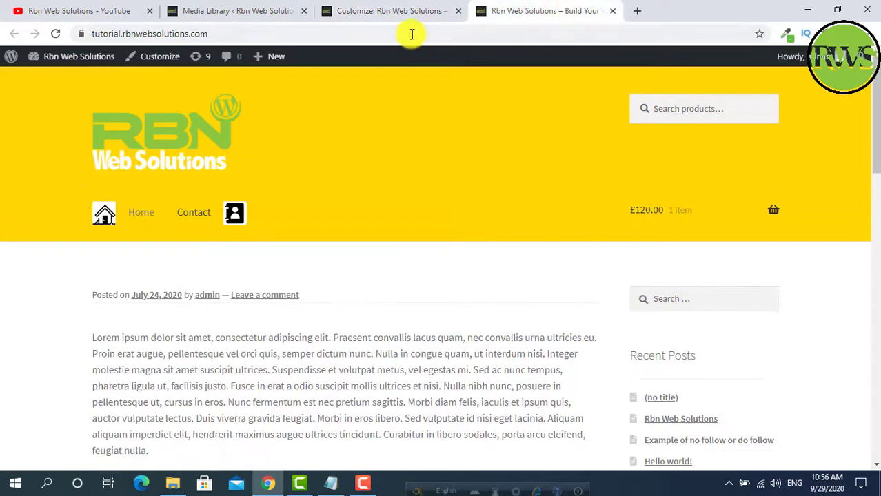
left_click(411, 34)
key("Return")
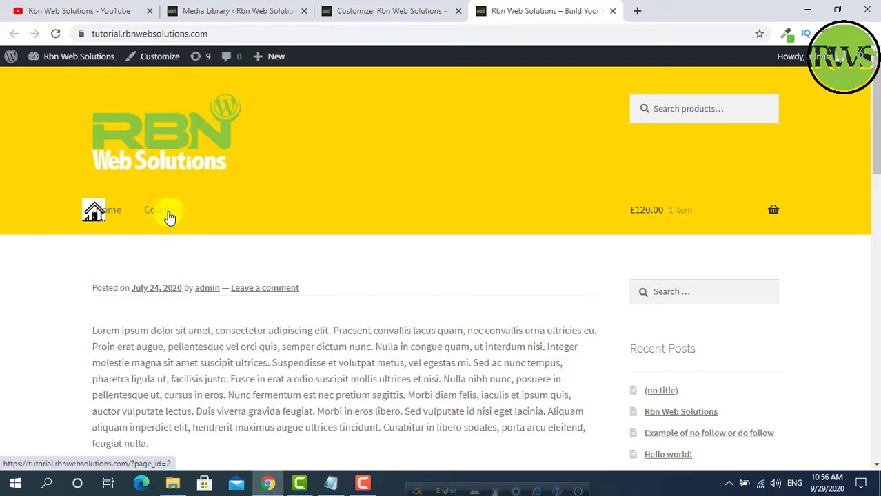
- From the Media Library, open Appearance > Menus in a new browser tab
left_click(399, 10)
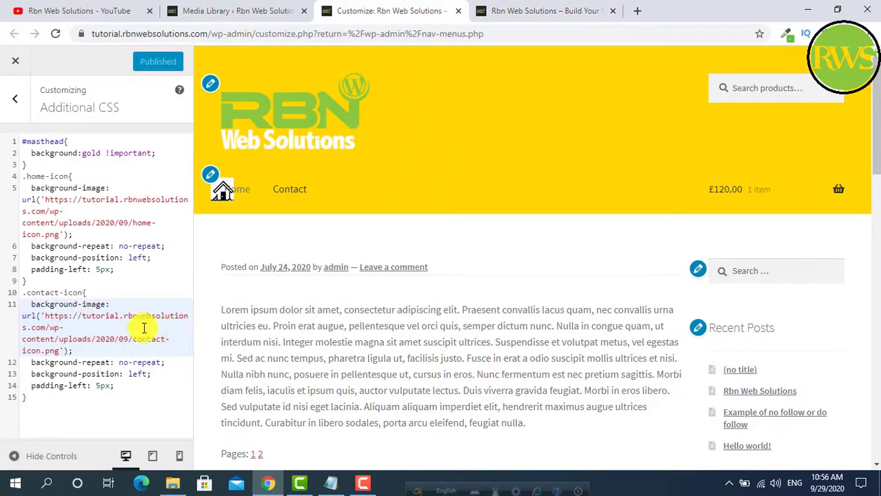
left_click(199, 11)
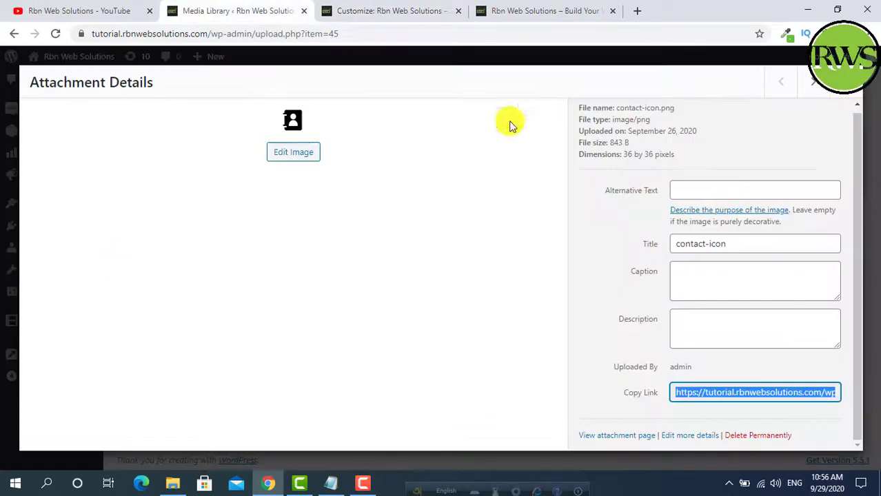
key("Escape")
mouse_move(47, 204)
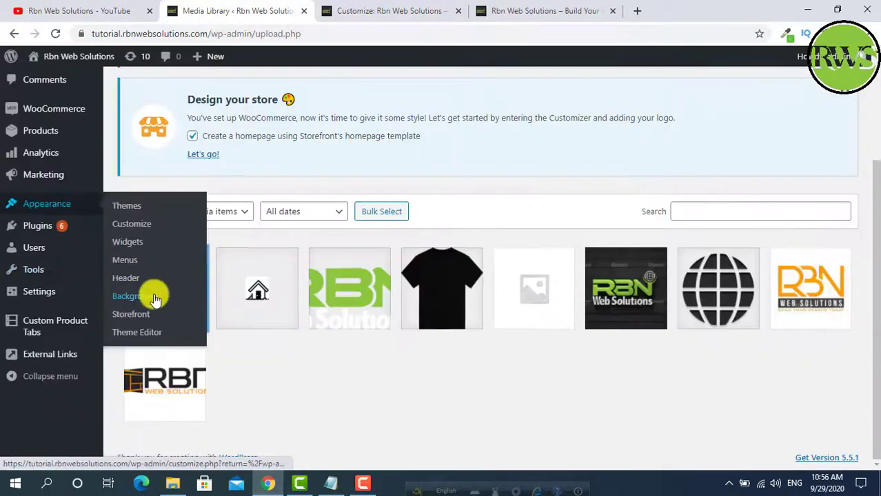
right_click(138, 263)
left_click(155, 272)
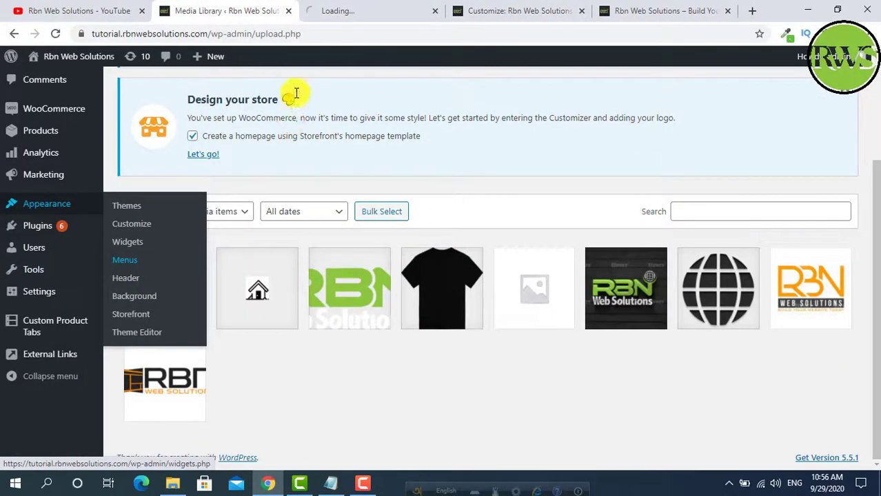
- Fix the Contact item's CSS class from 'conctact-icon' to 'contact-icon' and save the menu
left_click(332, 11)
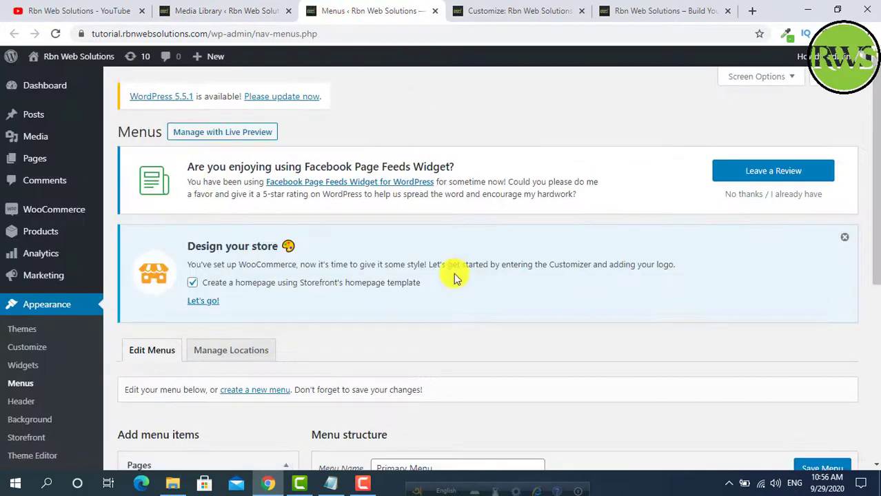
scroll(451, 271, "down", 5)
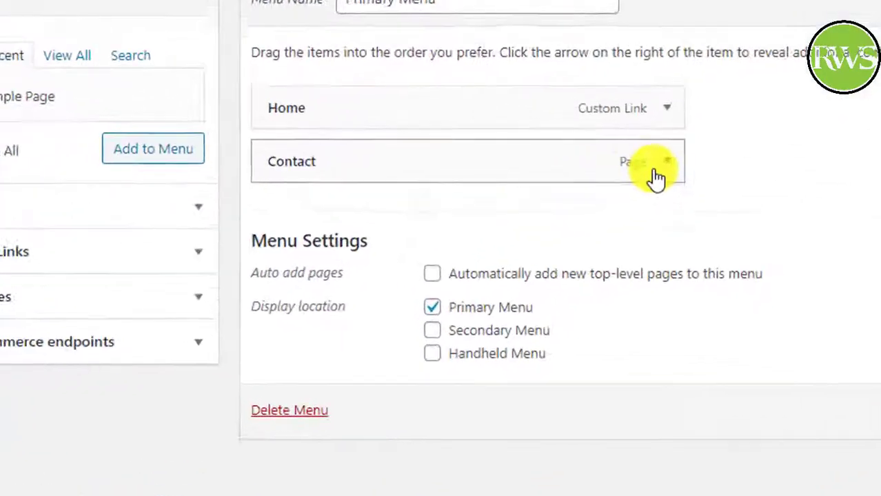
left_click(572, 249)
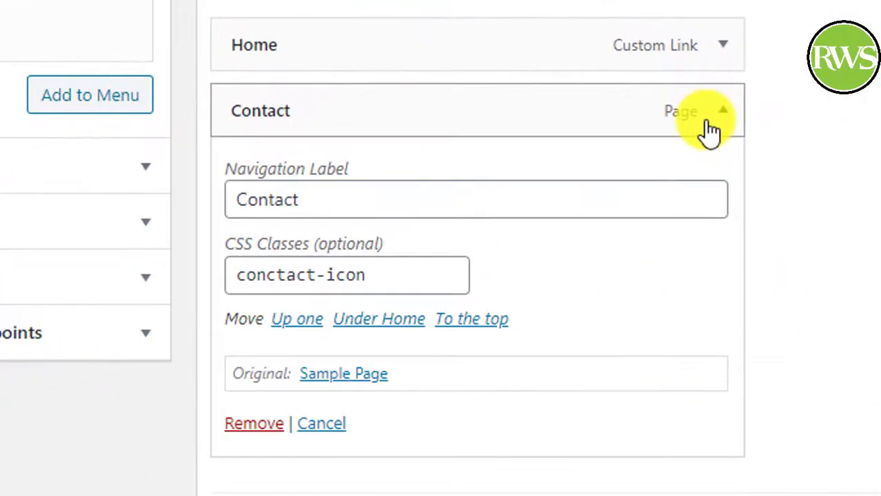
left_click(380, 279)
key("ctrl+a")
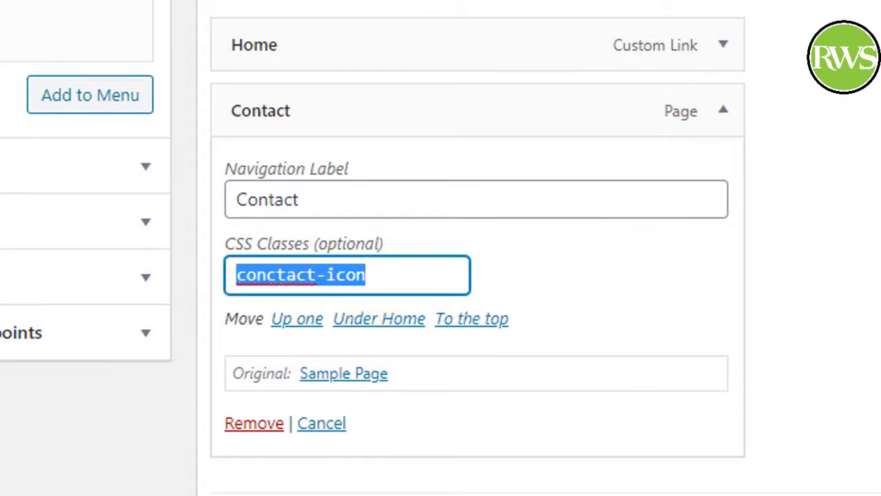
left_click(275, 282)
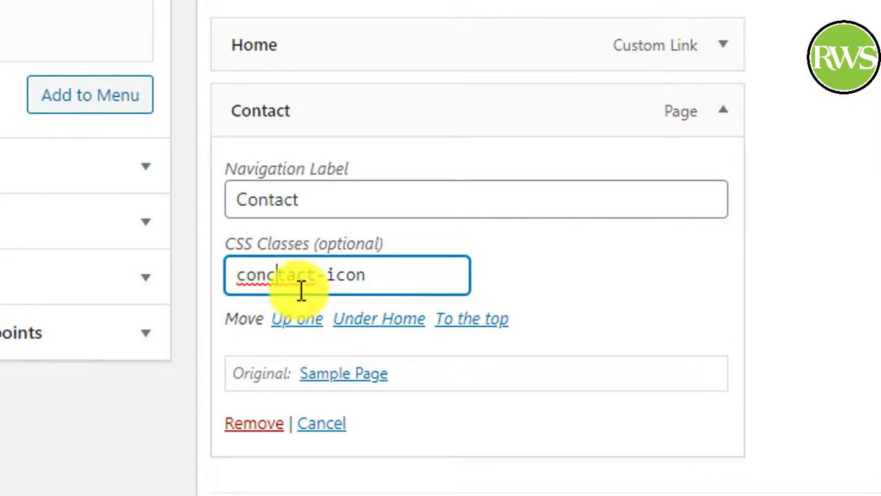
key("BackSpace")
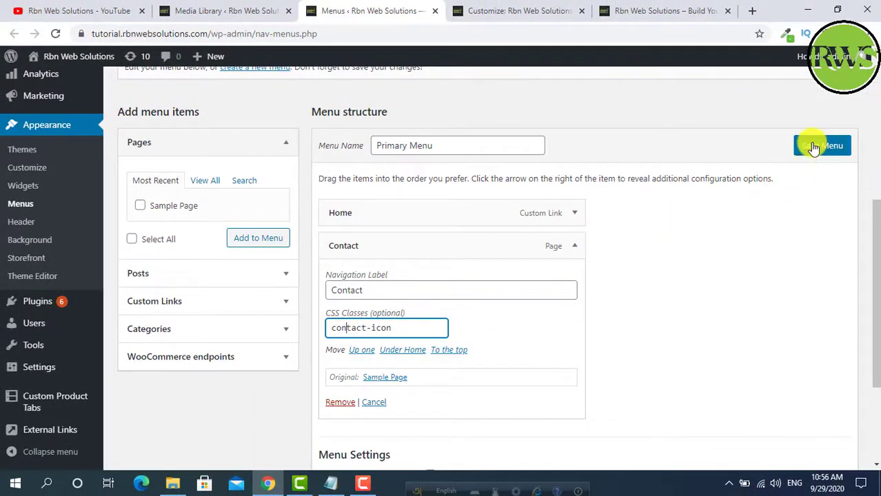
left_click(813, 148)
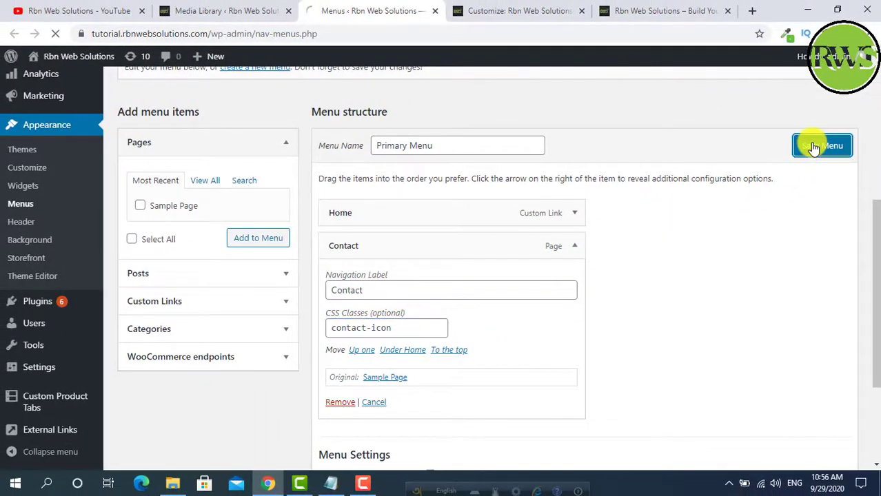
- Recheck the Contact item's contact-icon class, then return to the Additional CSS customizer
scroll(286, 386, "down", 4)
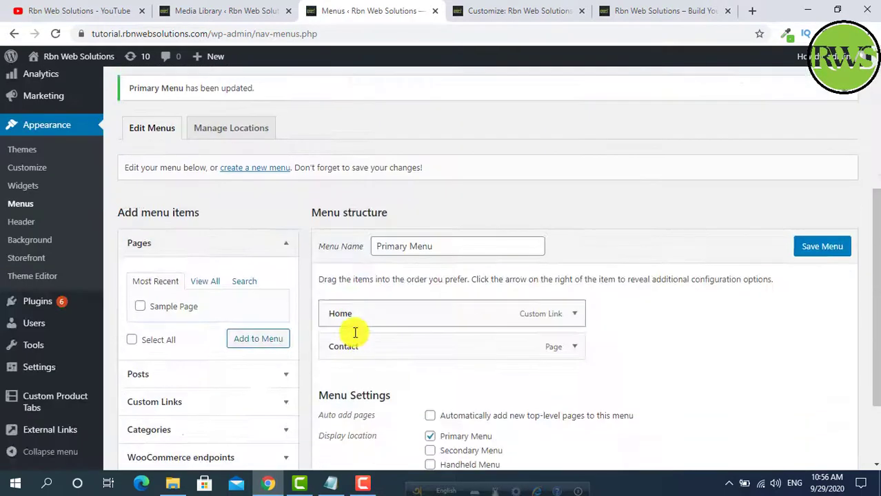
left_click(569, 348)
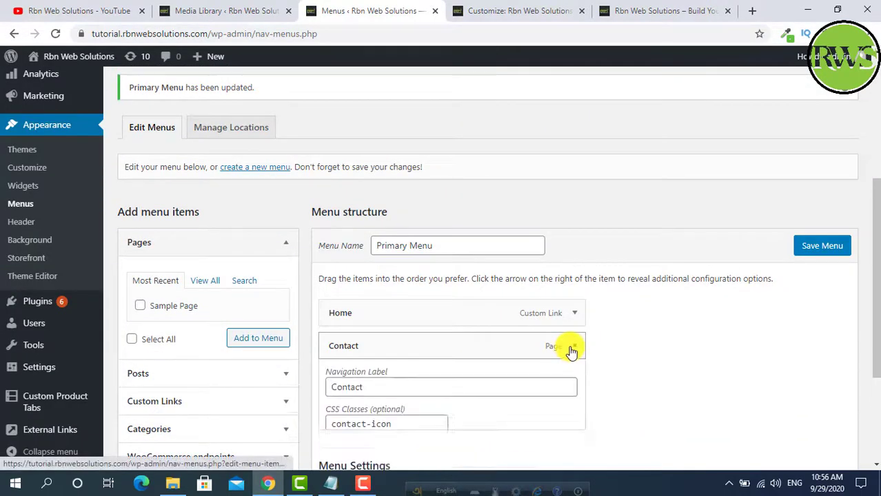
scroll(433, 359, "down", 2)
left_click_drag(400, 306, 329, 299)
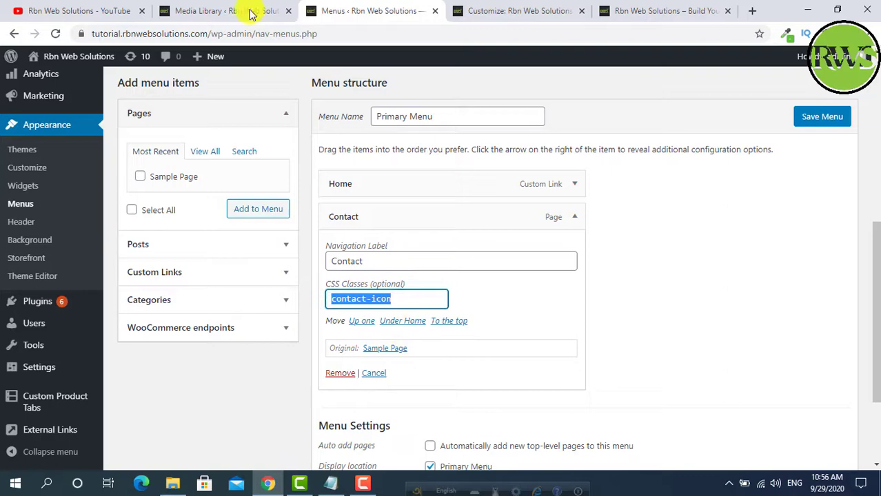
left_click(552, 10)
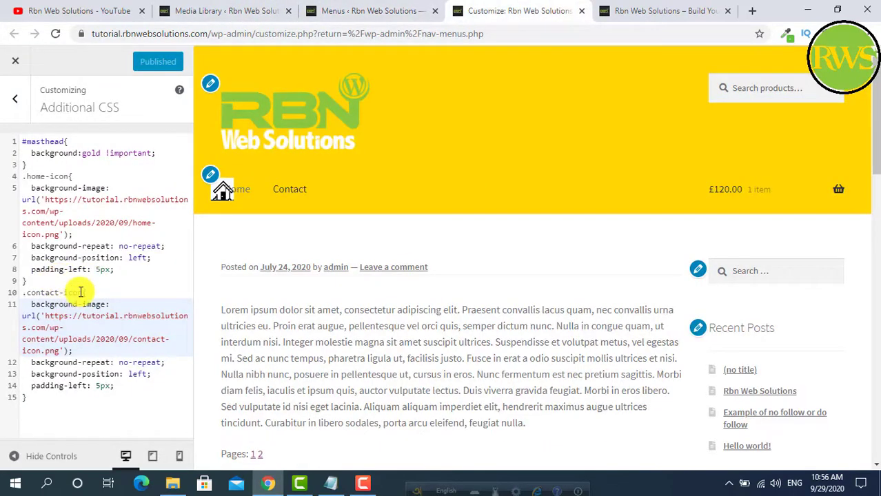
- Check the .contact-icon selector, then reload the live site to see both menu icons
left_click_drag(80, 292, 31, 290)
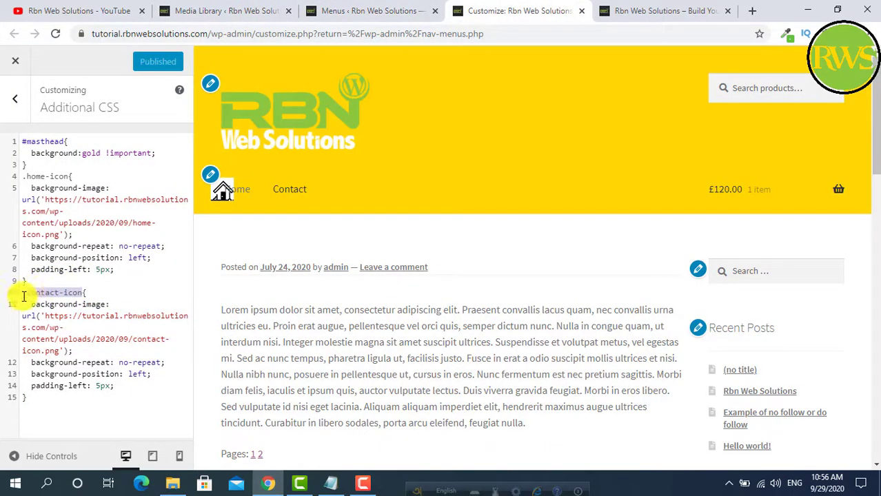
left_click(23, 295)
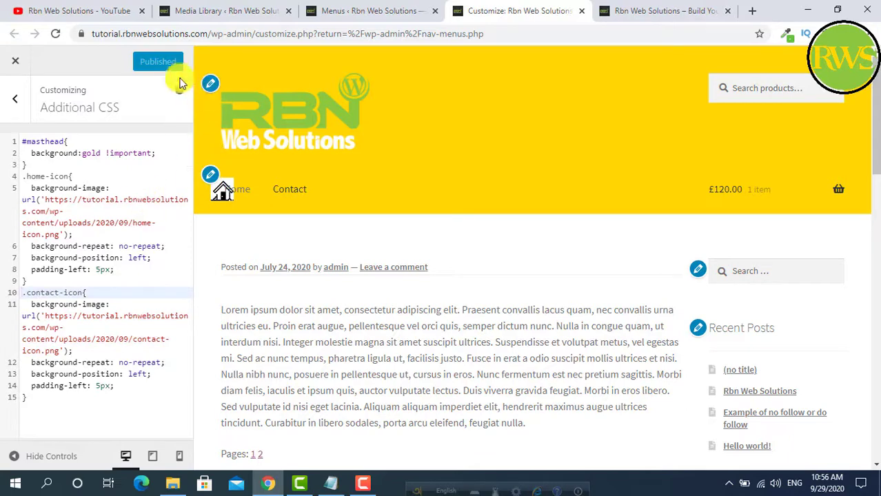
left_click(720, 9)
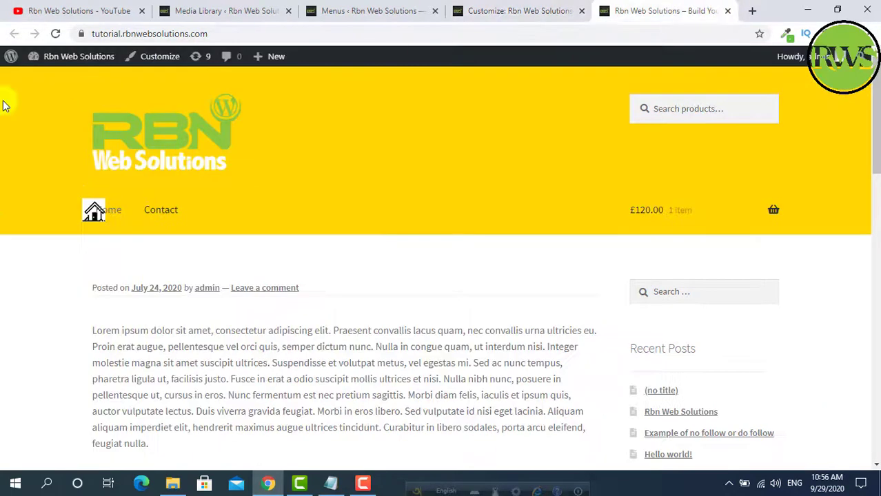
left_click(56, 34)
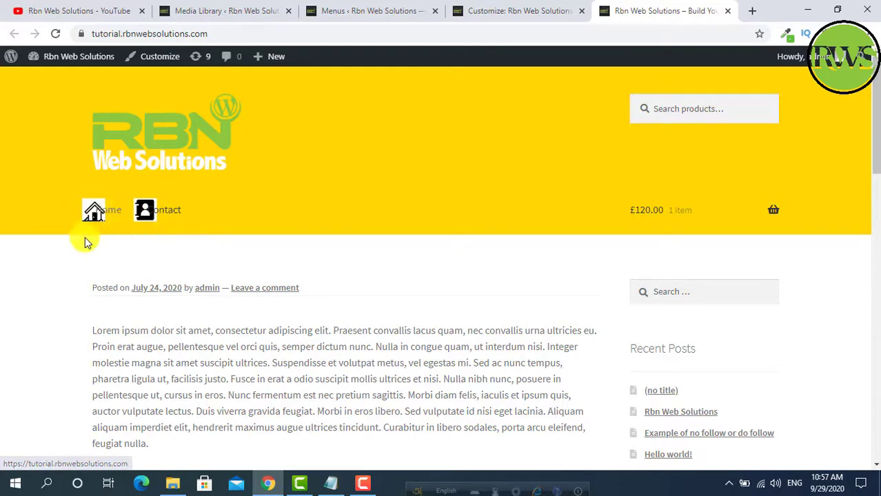
- Set padding-left to 25px in both the home and contact icon rules and publish
left_click(501, 11)
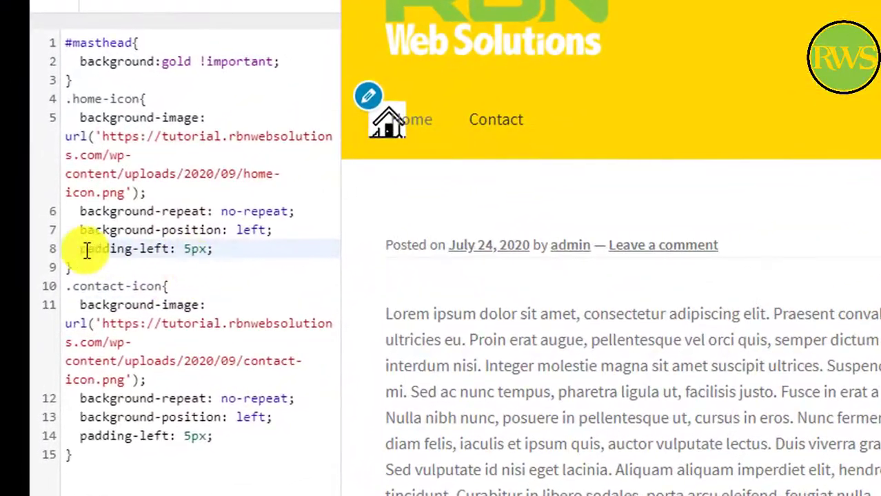
left_click(143, 268)
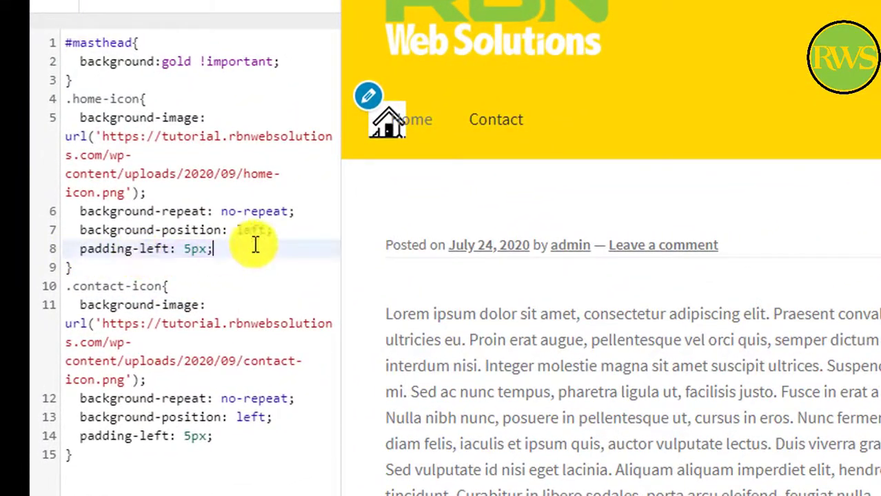
left_click(185, 251)
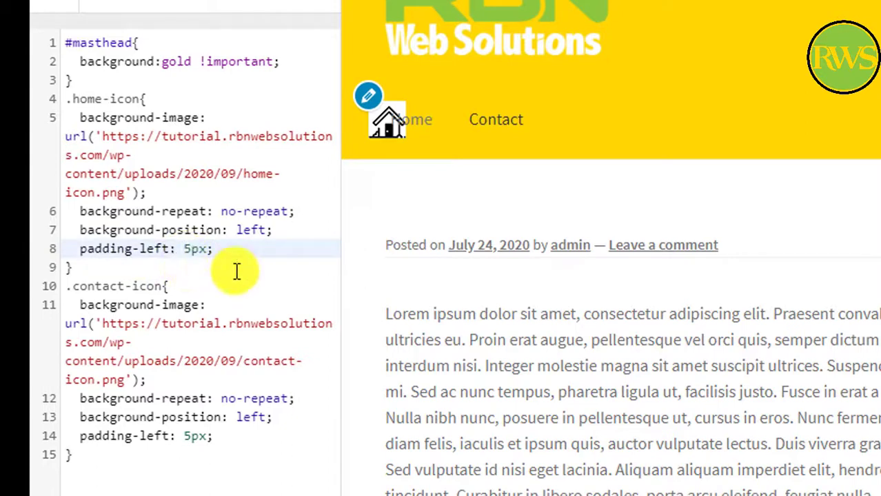
type("1")
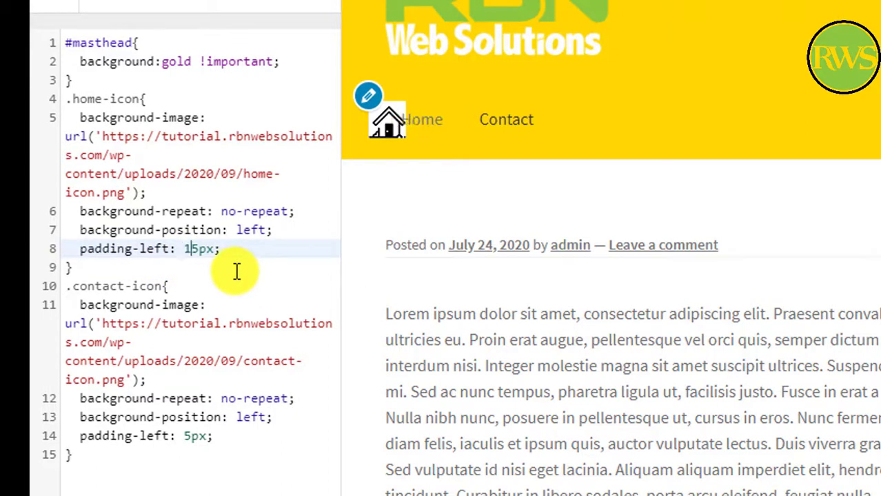
double_click(198, 255)
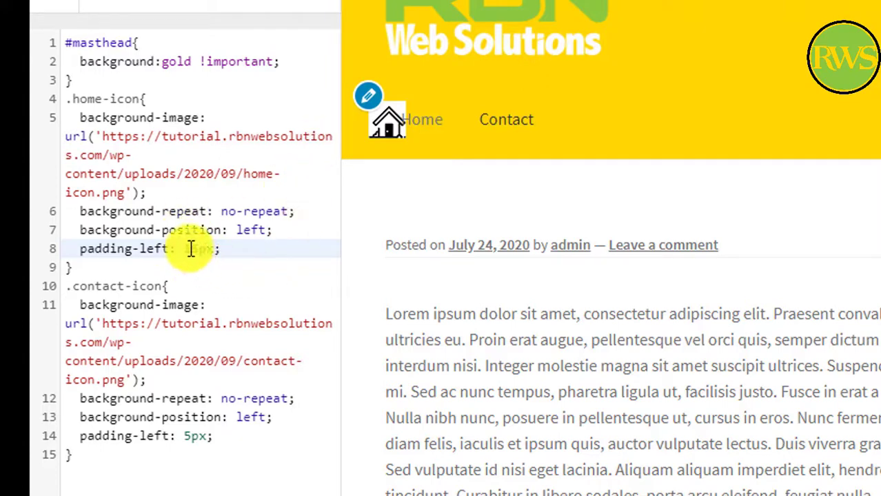
key("BackSpace")
type("2")
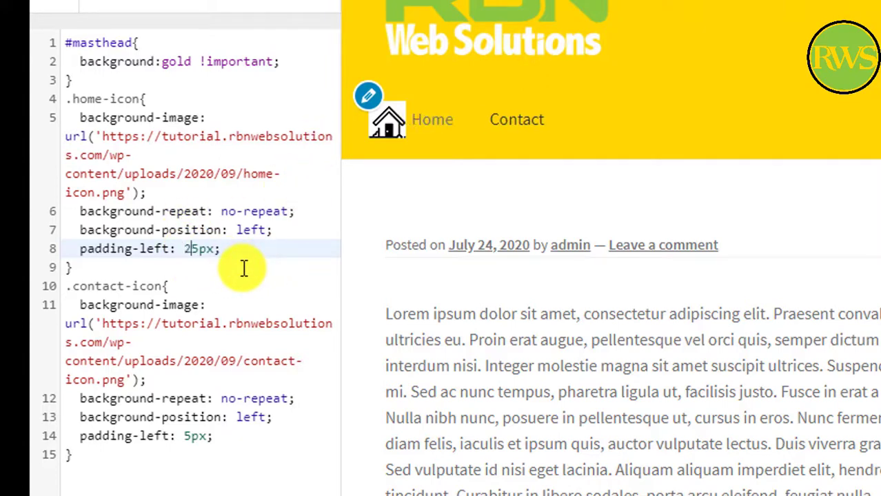
left_click(193, 436)
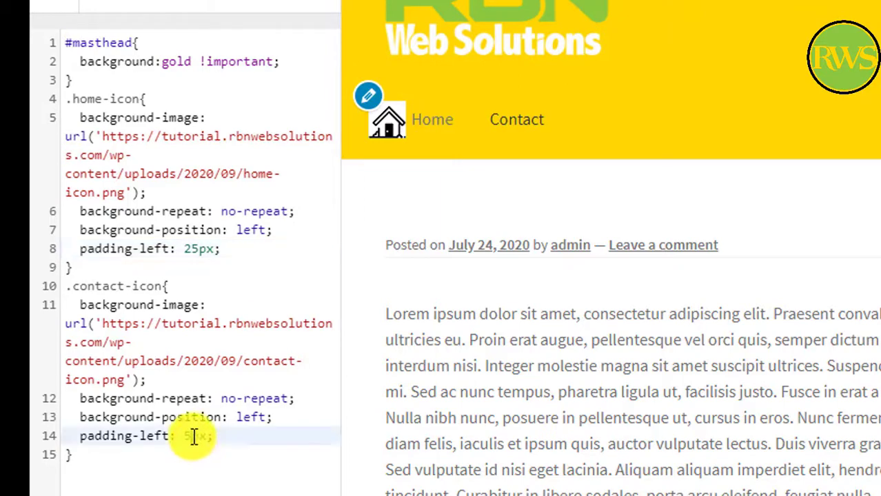
type("25")
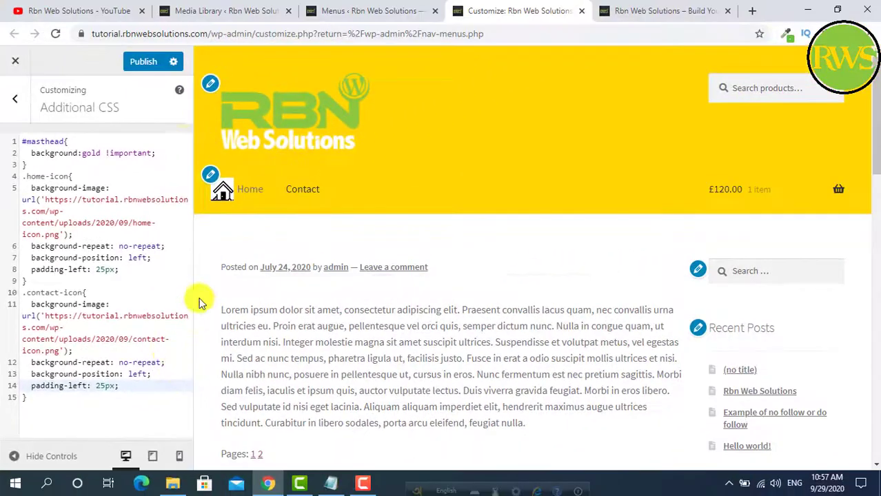
left_click(144, 63)
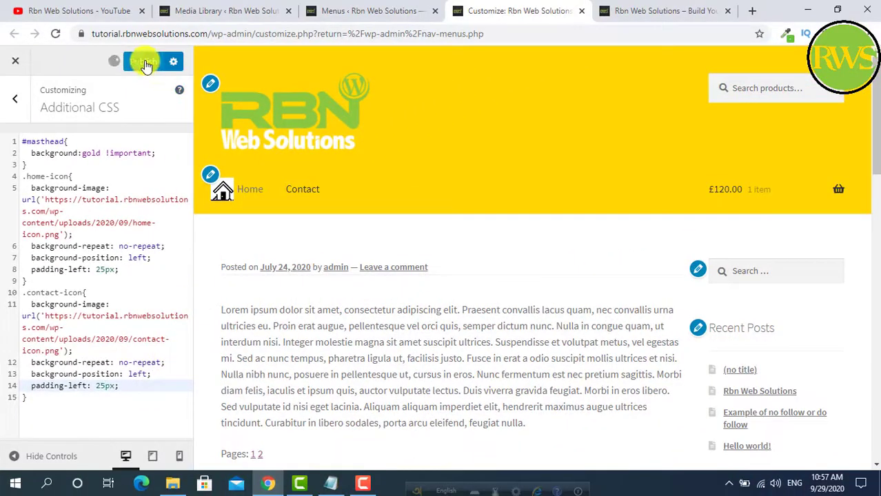
- Reload the live site, verify the 25px contact-icon padding in Additional CSS, and view the site again
left_click(655, 11)
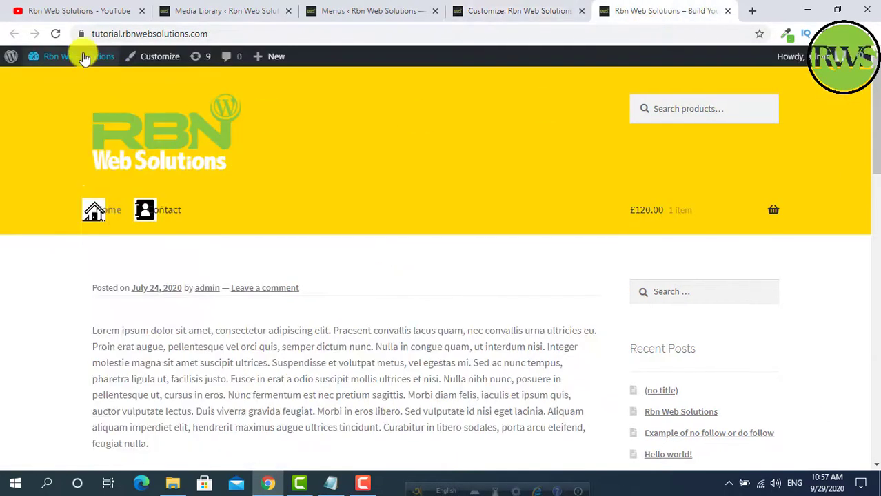
left_click(55, 33)
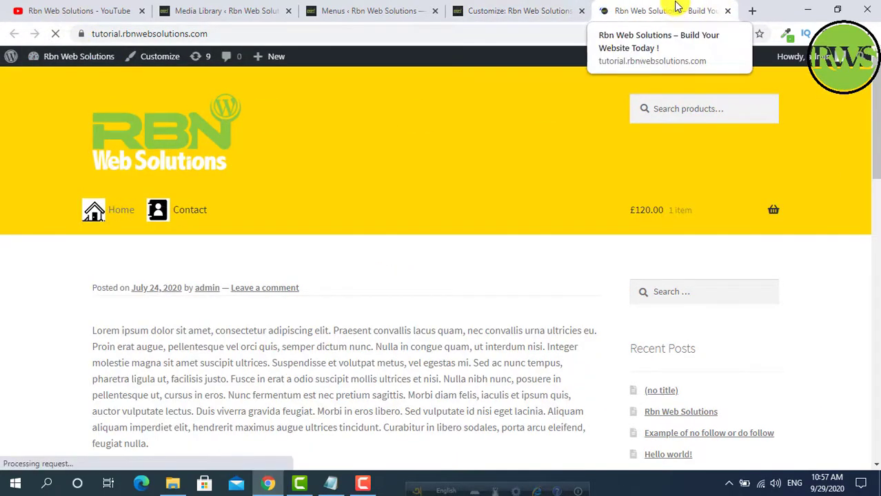
left_click(521, 10)
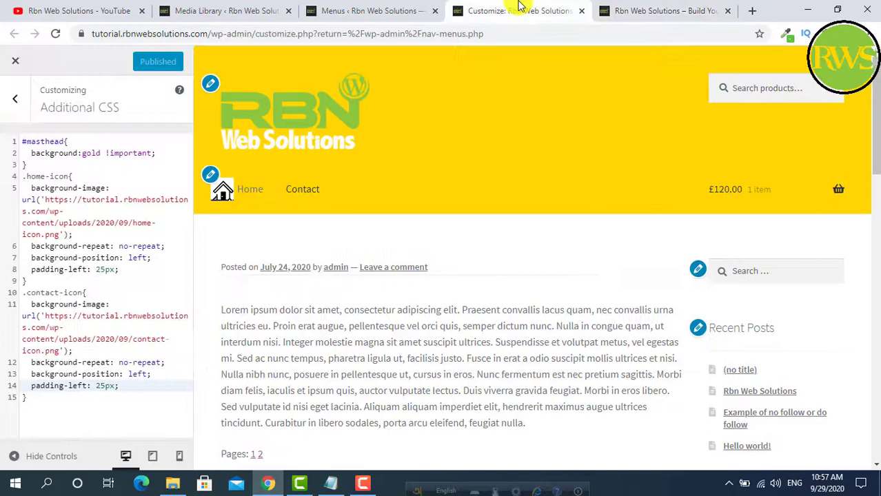
double_click(99, 386)
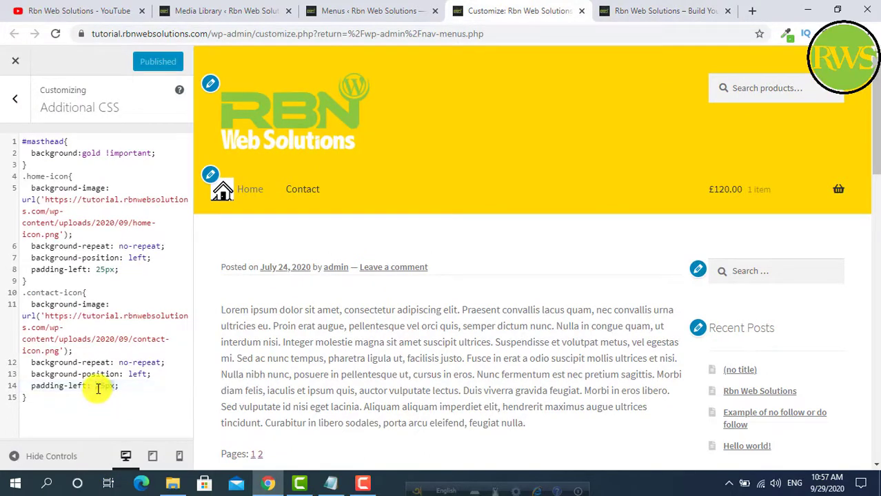
left_click(666, 11)
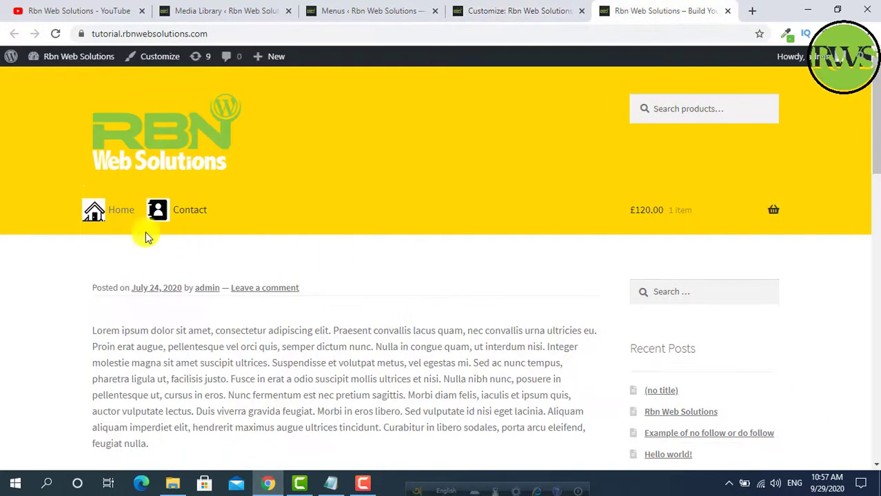